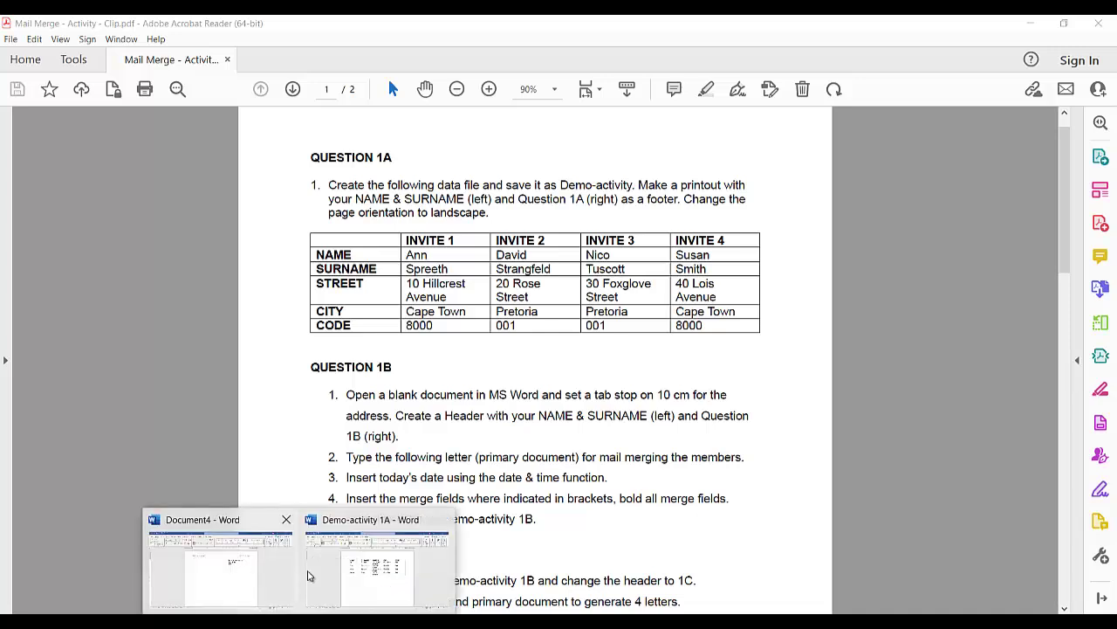
Step: Bring the Demo-activity 1A address table (NAME, SURNAME, STREET, CITY, CODE) to the front
click(370, 569)
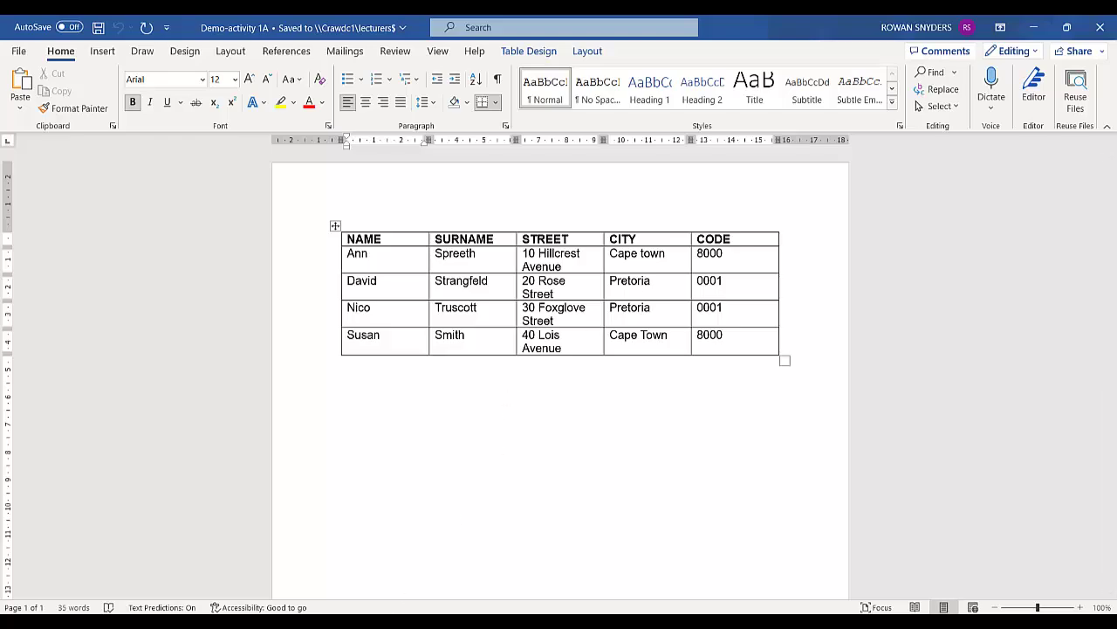
click(663, 568)
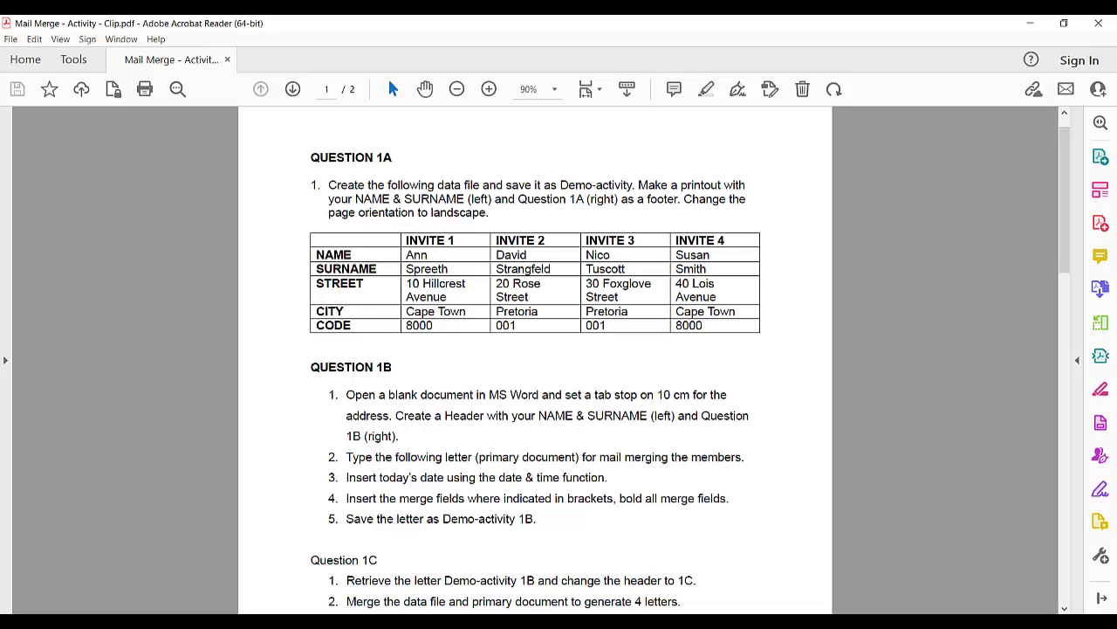
mouse_move(312, 611)
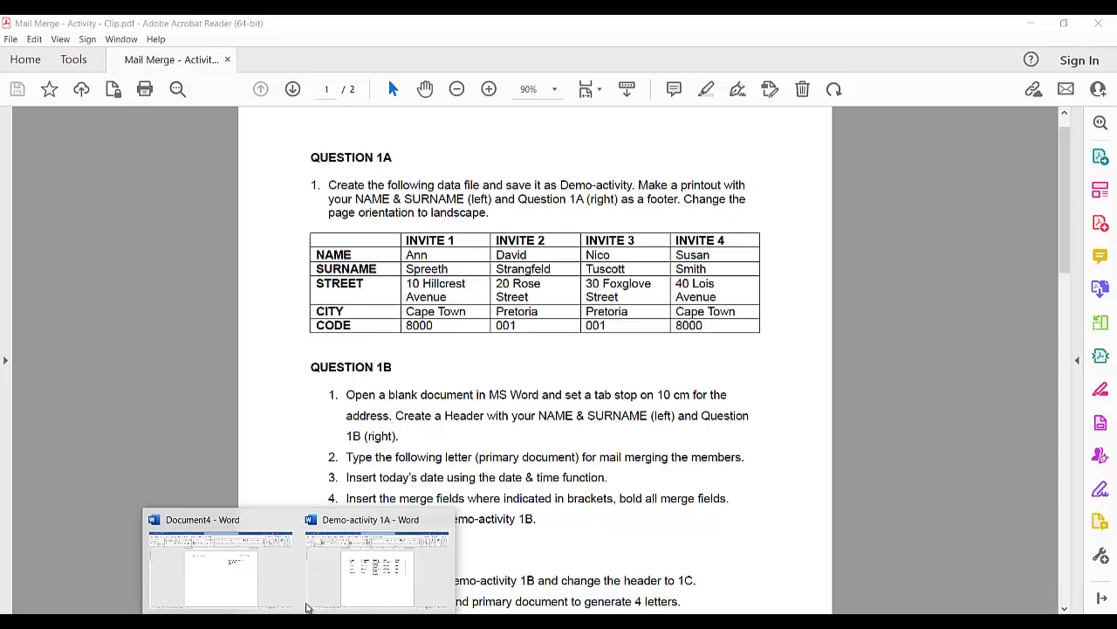
click(386, 573)
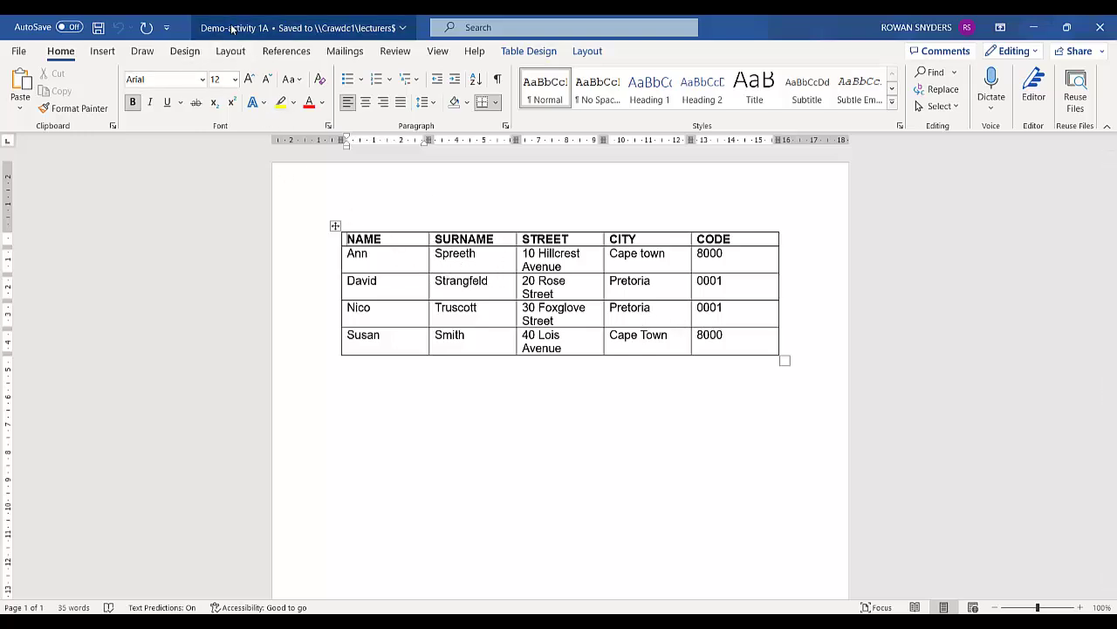
Step: Switch the data page to landscape and widen the address table across it
click(230, 51)
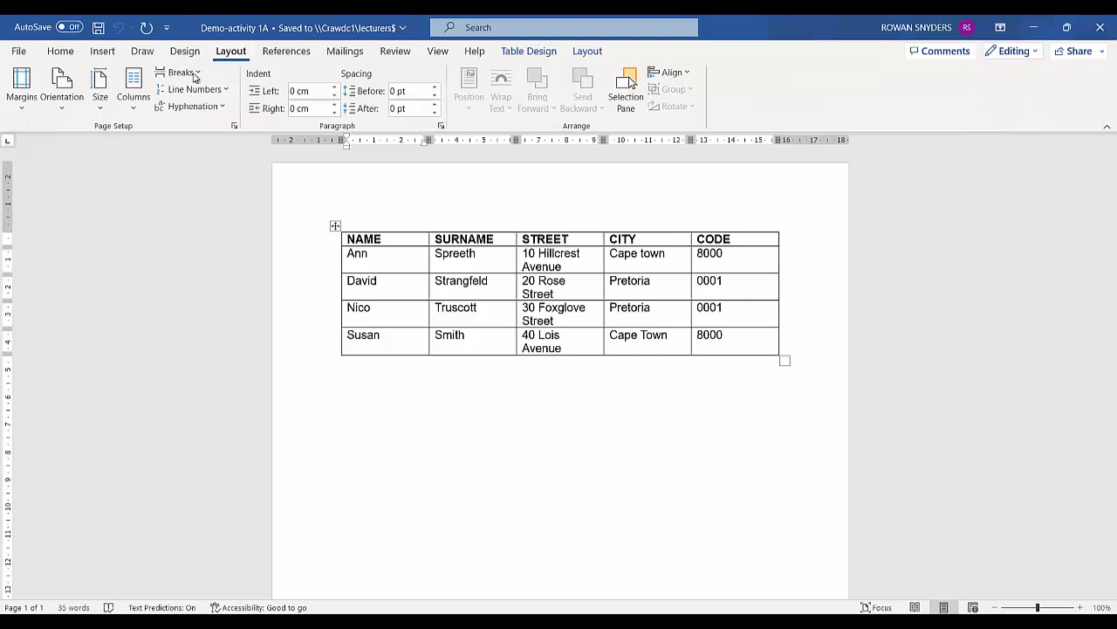
click(62, 98)
click(87, 170)
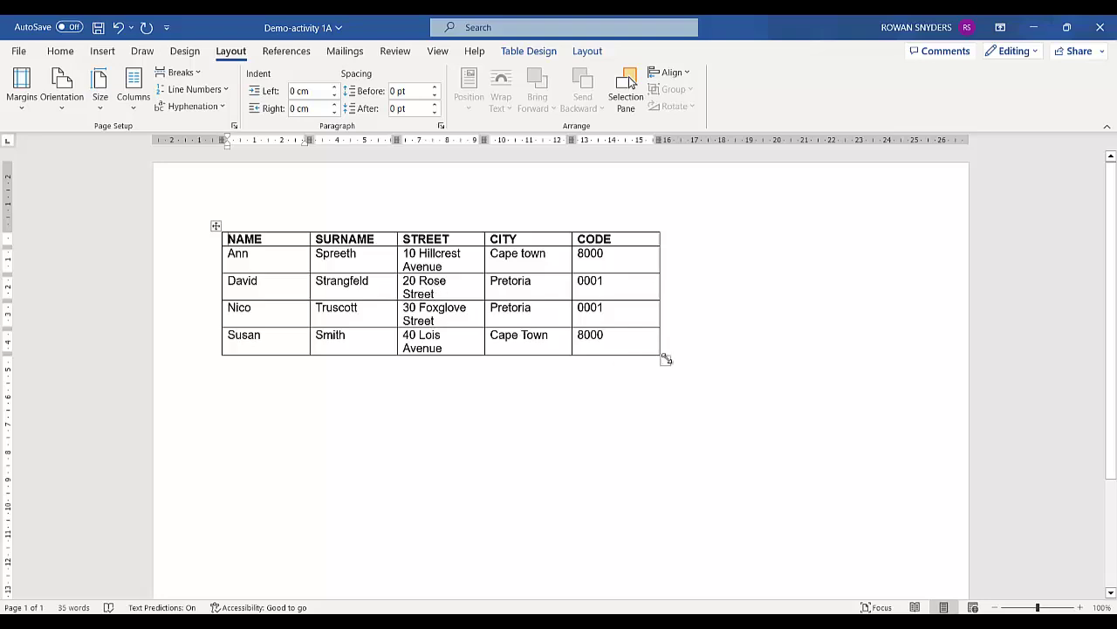
drag(666, 360, 863, 354)
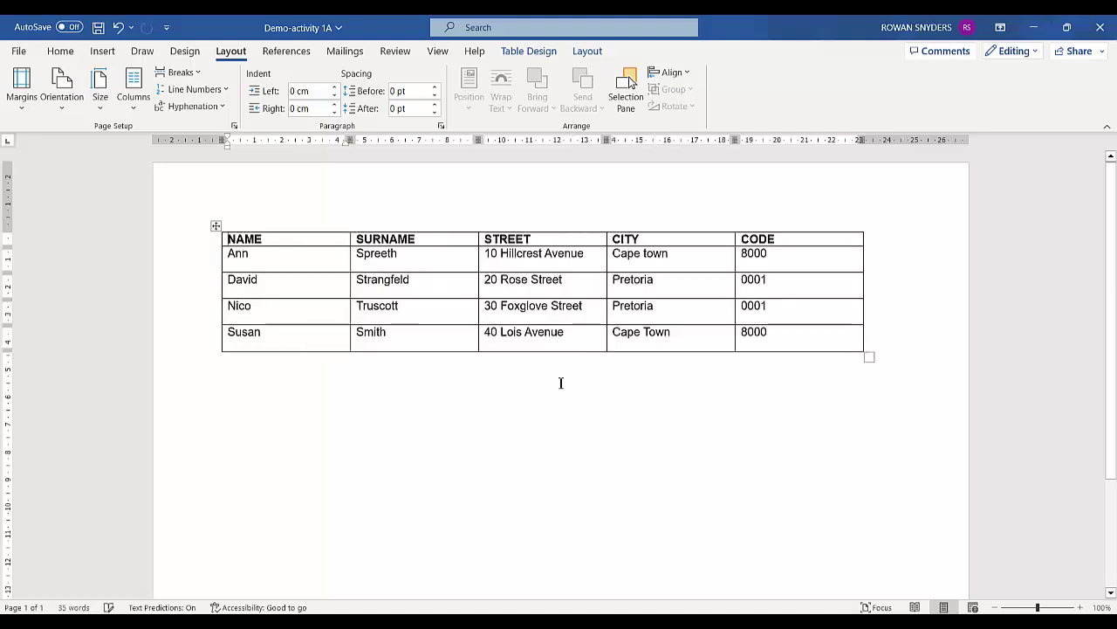
scroll(460, 396, down, 3)
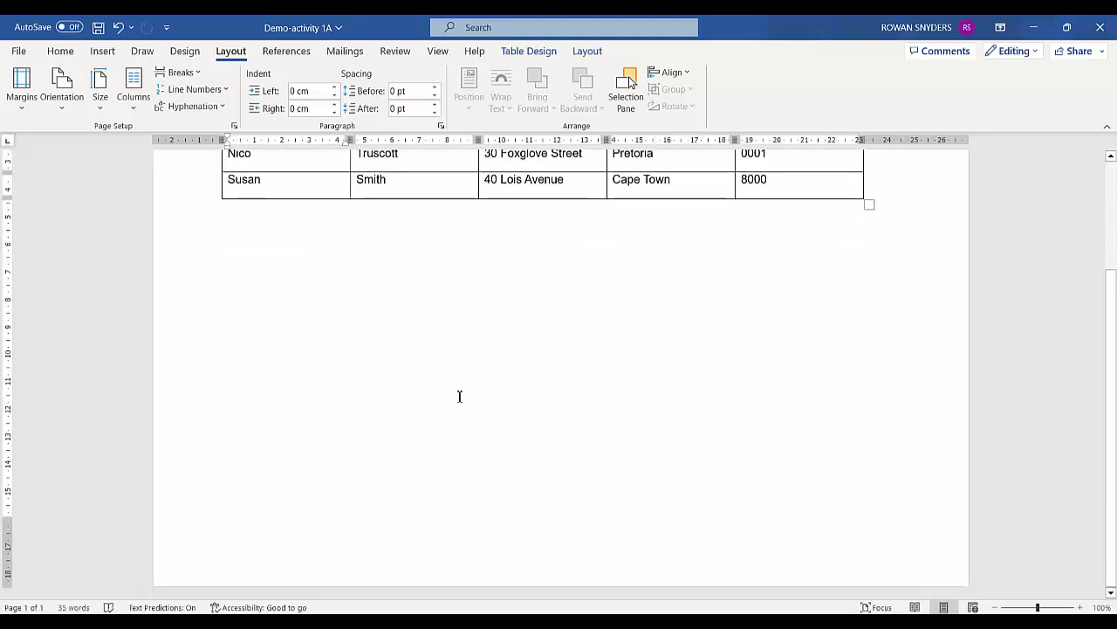
Step: Add a footer reading 'NAME & SURNAME' on the left and 'QUESTION 1A' on the right
double_click(319, 542)
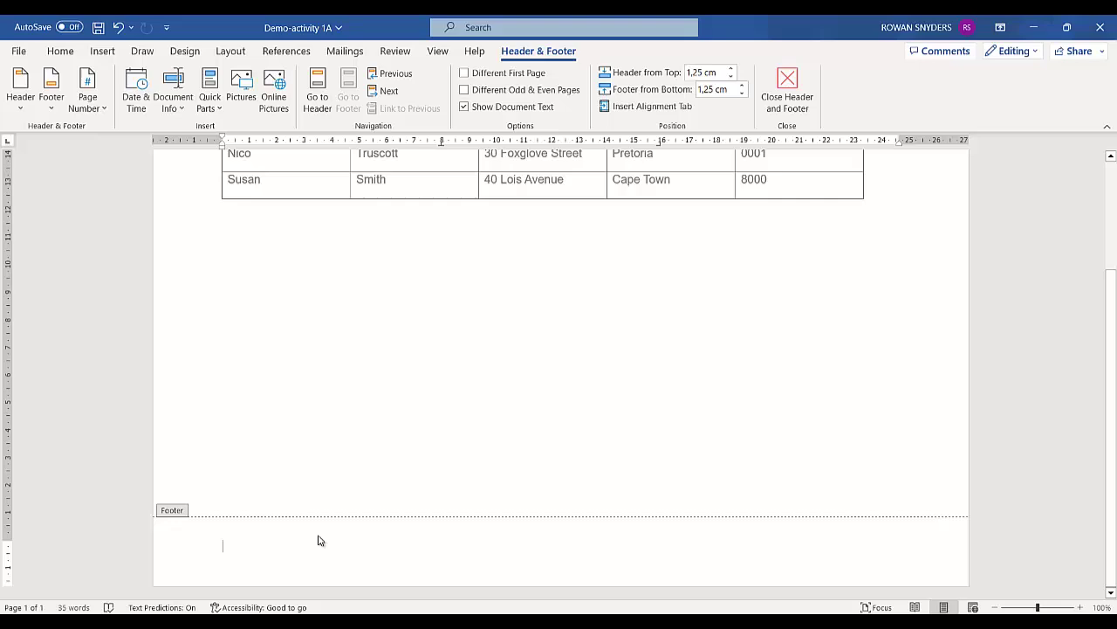
text(N)
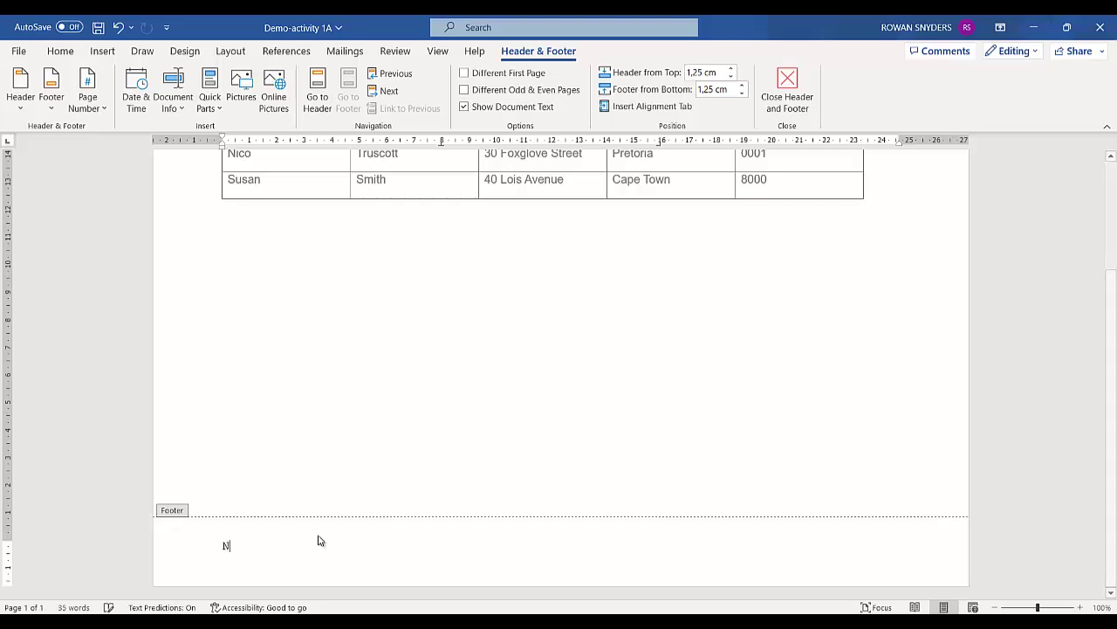
text(AME &)
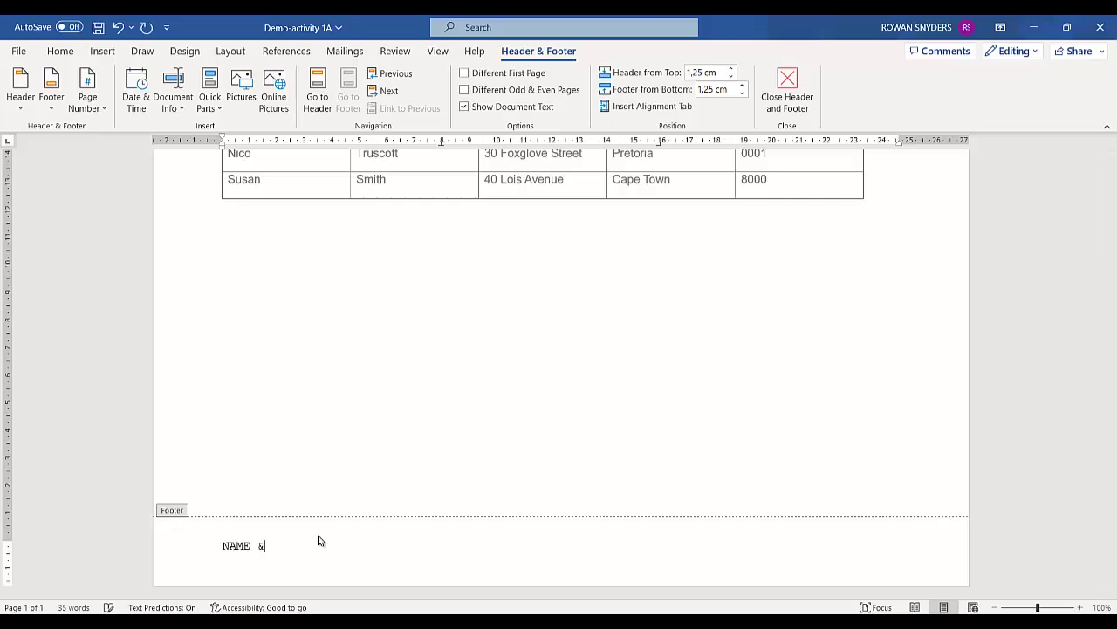
text( SURNAME)
key(Tab)
key(Tab)
text(QUESTION)
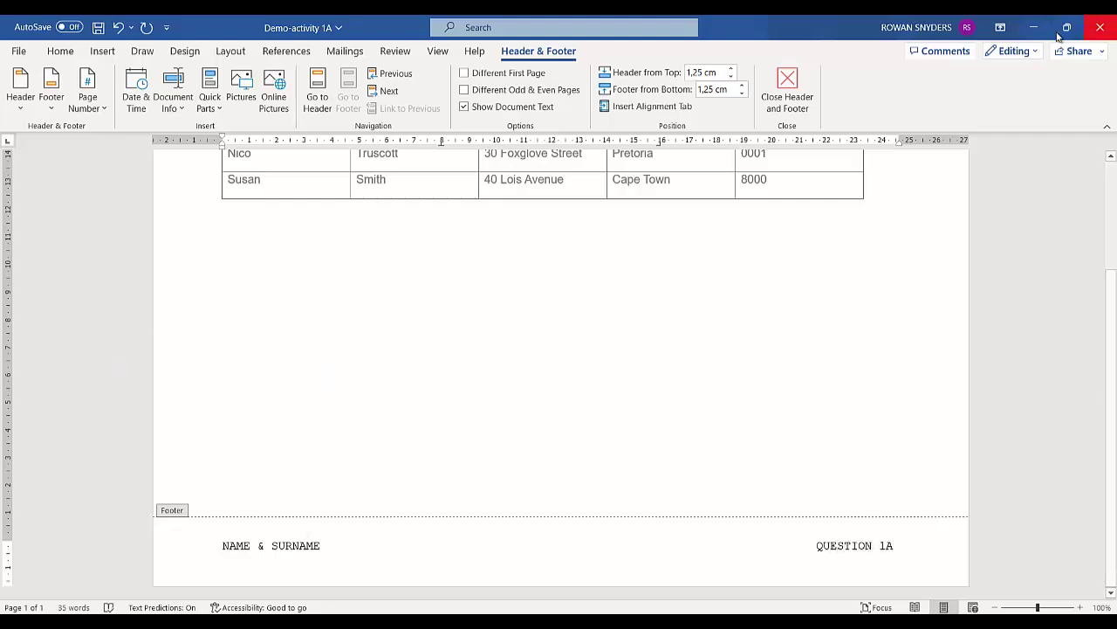
click(788, 96)
scroll(489, 306, up, 3)
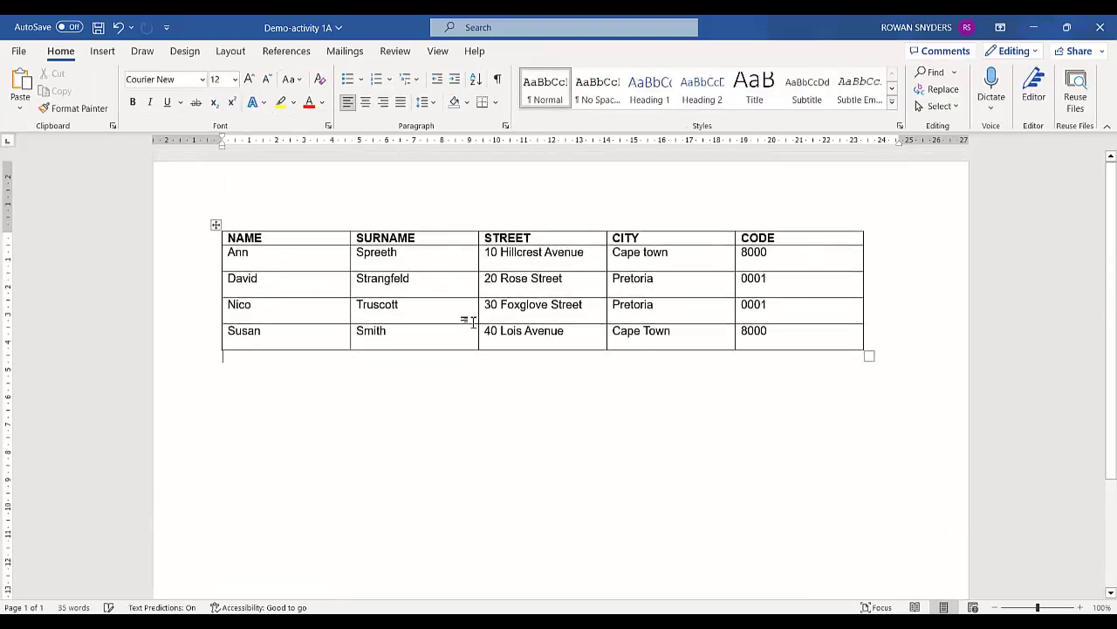
Step: Save the Demo-activity 1A data file and close its window
click(230, 240)
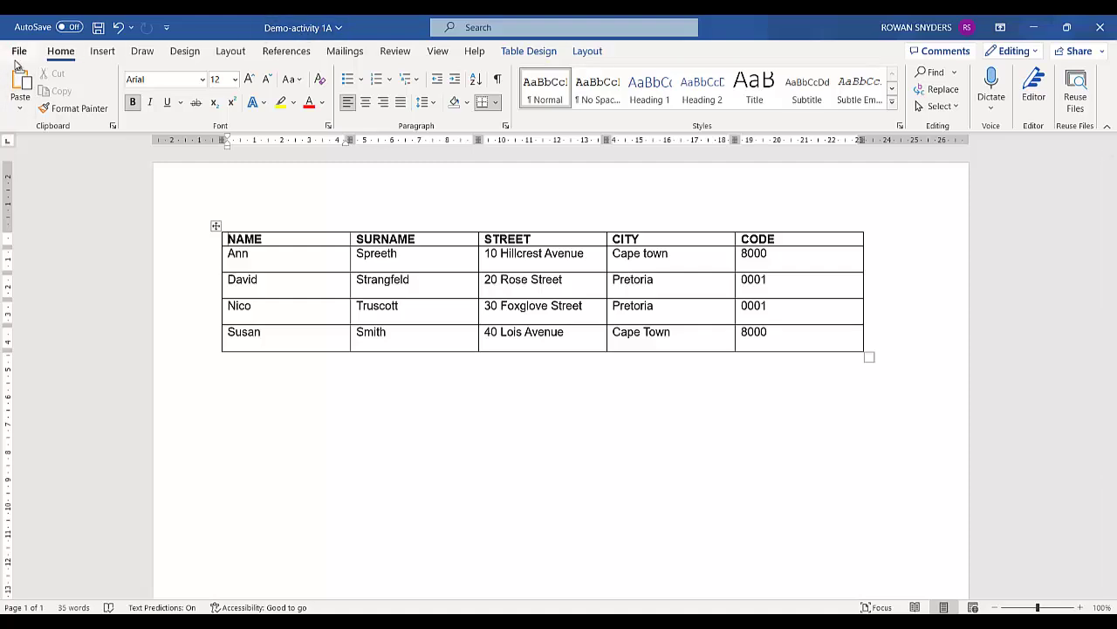
click(98, 28)
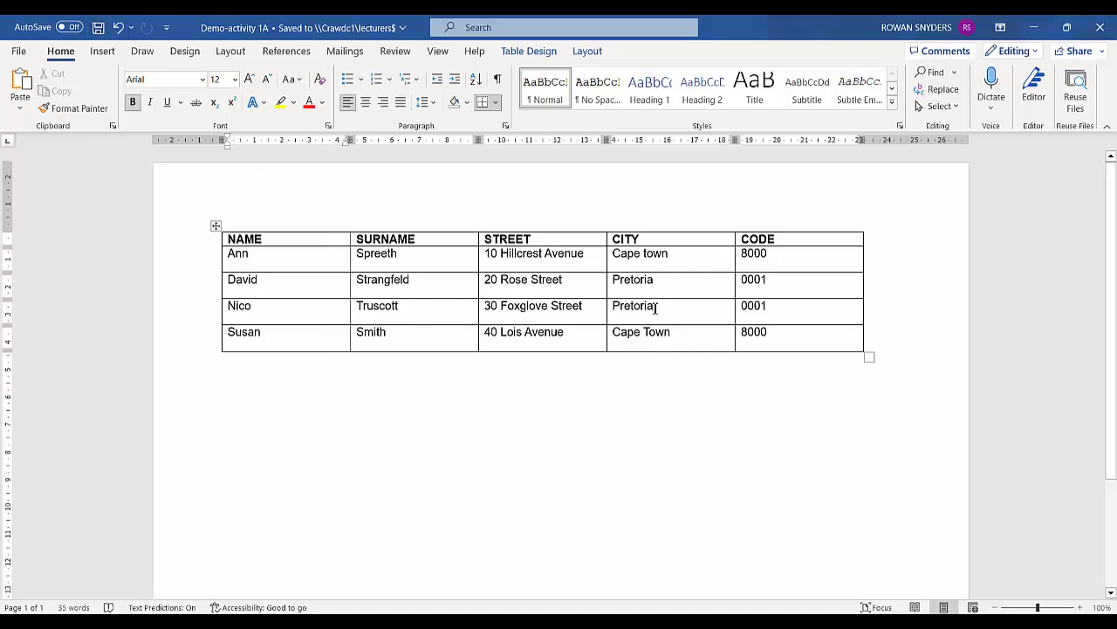
click(1101, 30)
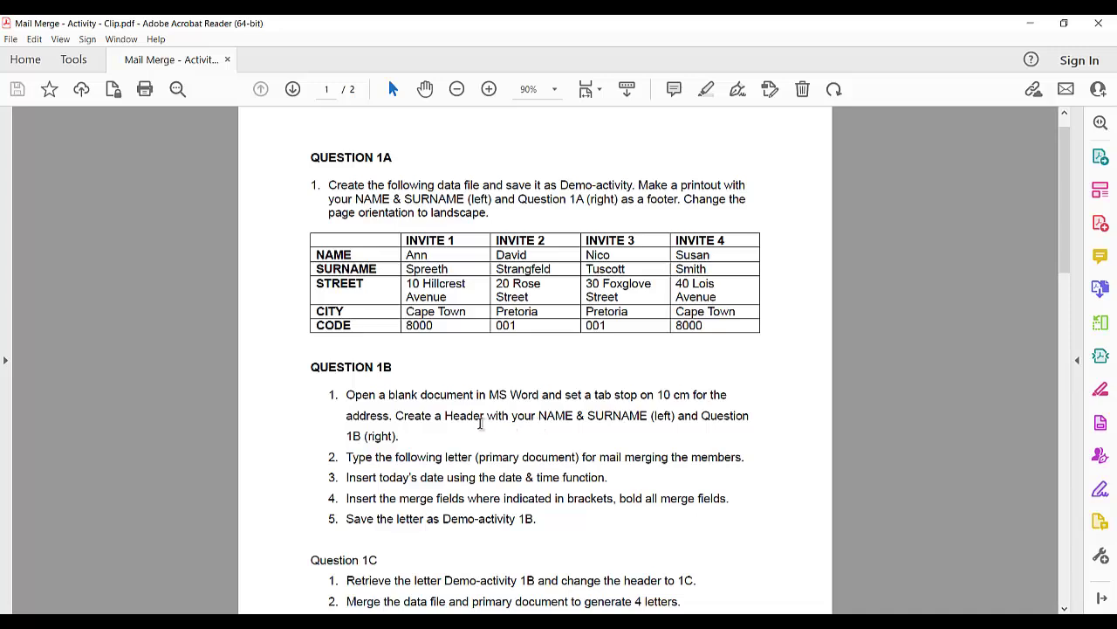
Step: Scroll to the page 2 sample letter and inspect its sender's address and date lines
scroll(480, 423, down, 1)
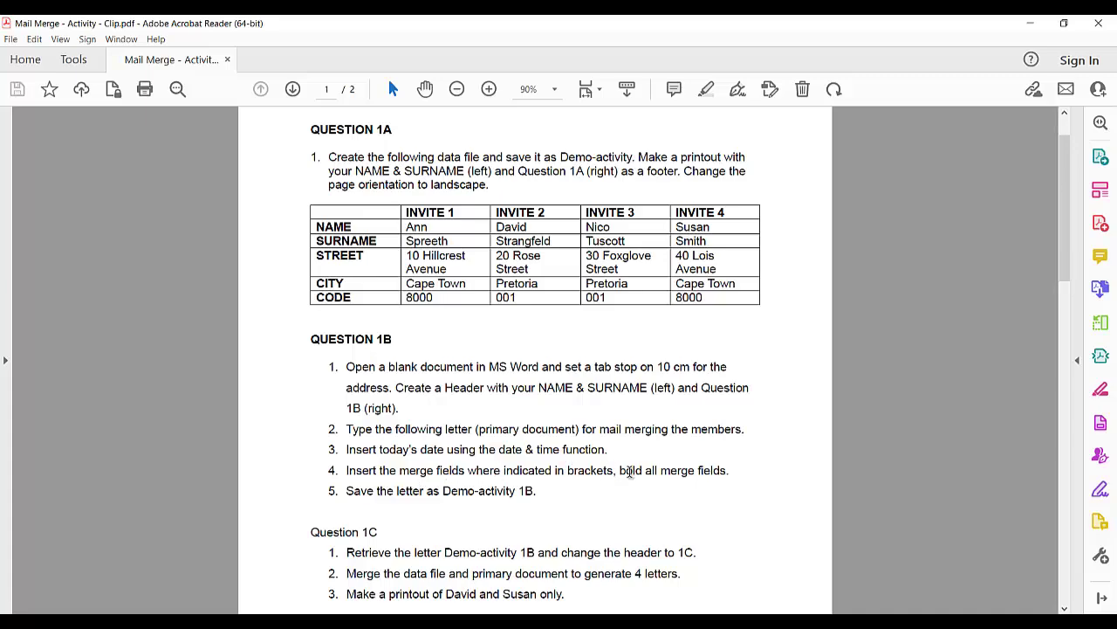
scroll(593, 463, down, 10)
scroll(583, 450, down, 2)
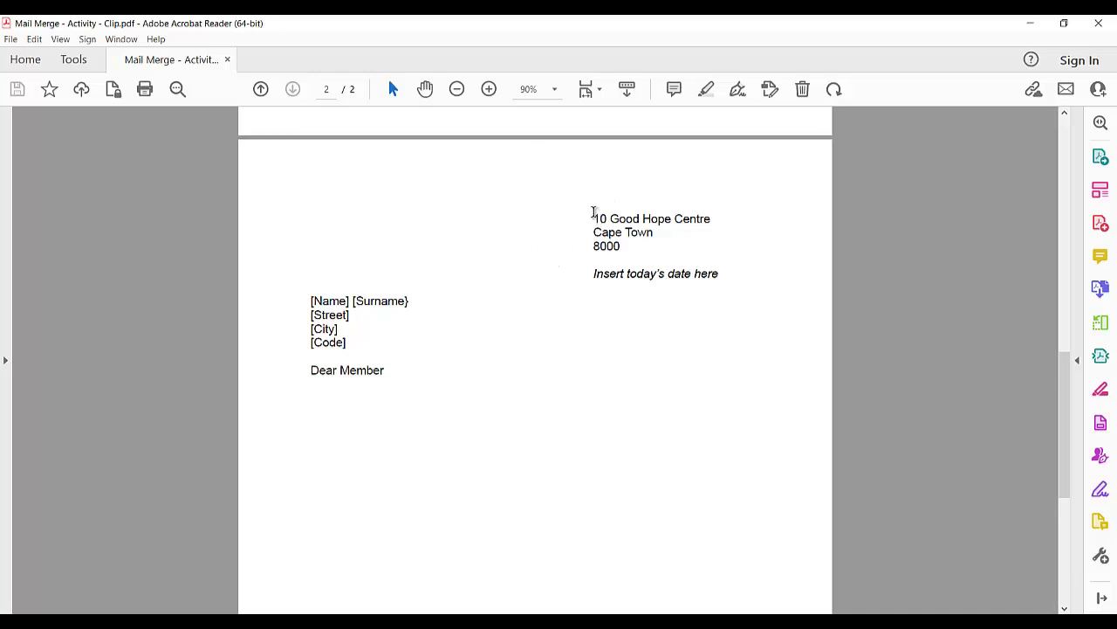
drag(595, 215, 718, 280)
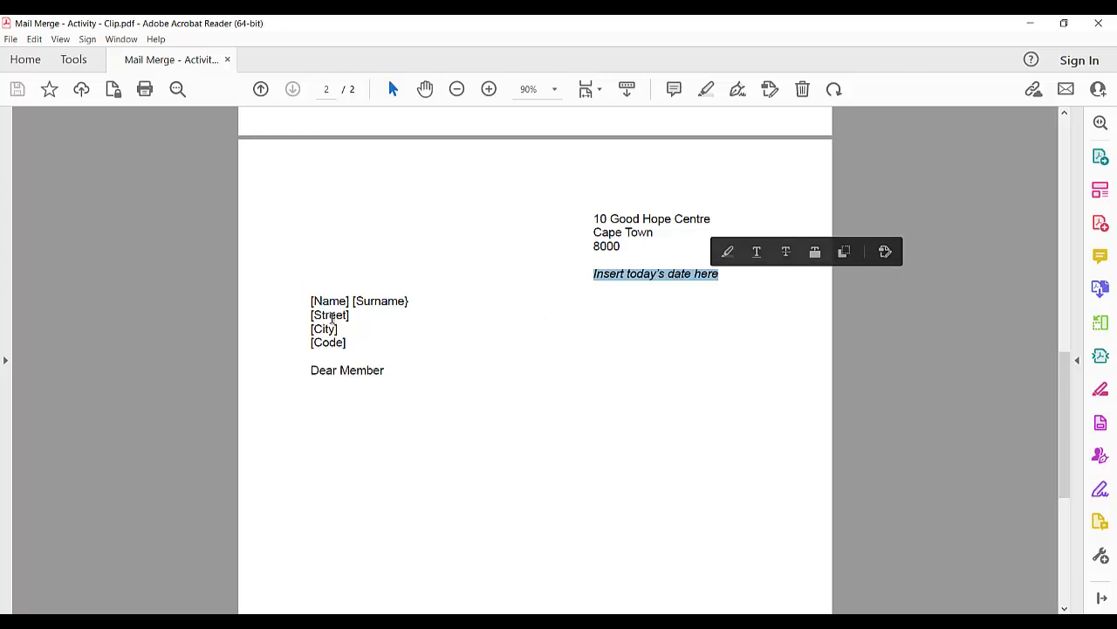
click(449, 364)
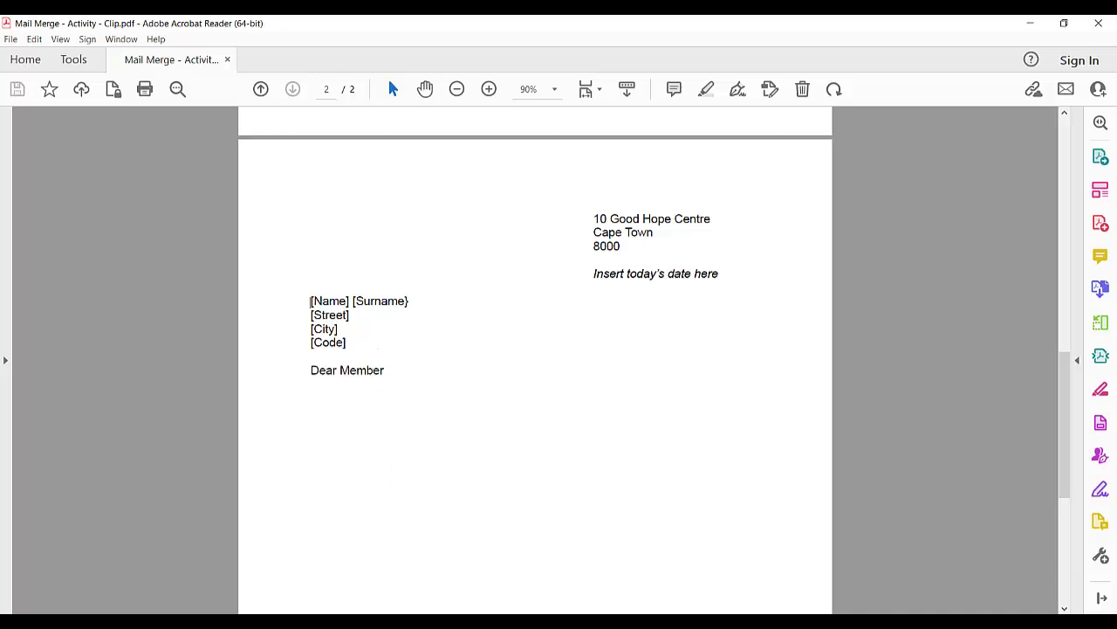
Step: Confirm the address paragraph keeps its 10 cm tab stop, leaving it unchanged
key(alt+Tab)
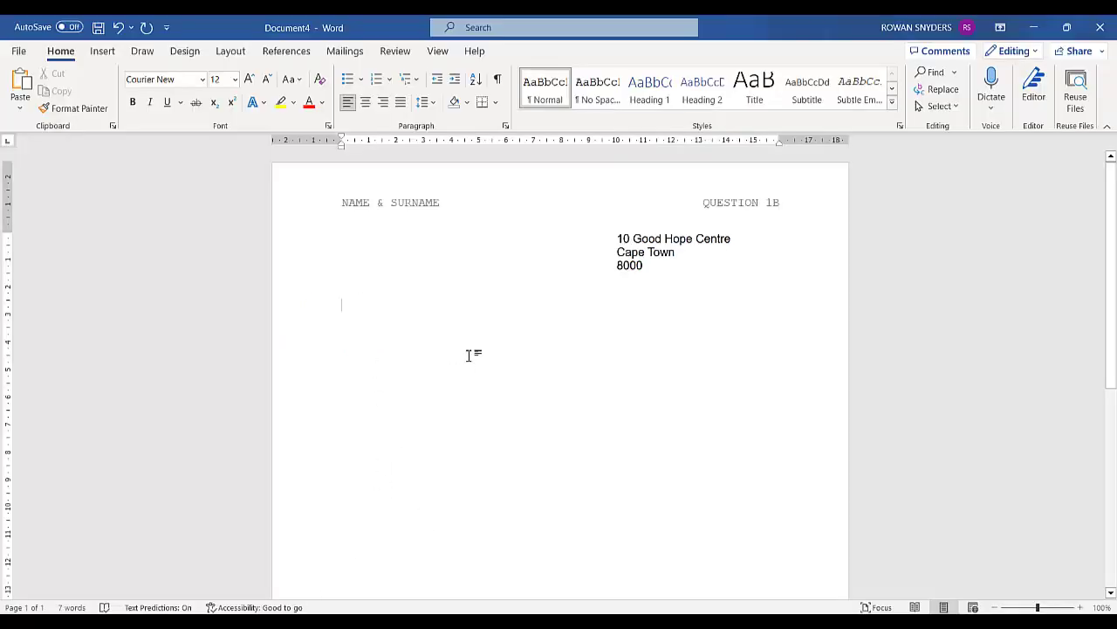
click(354, 239)
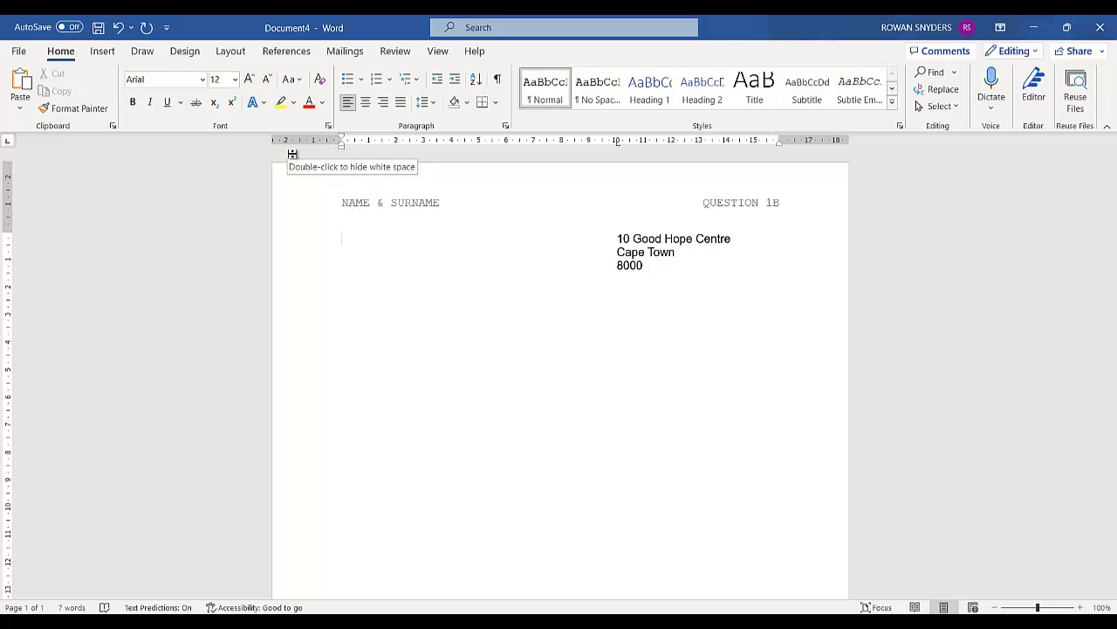
click(506, 126)
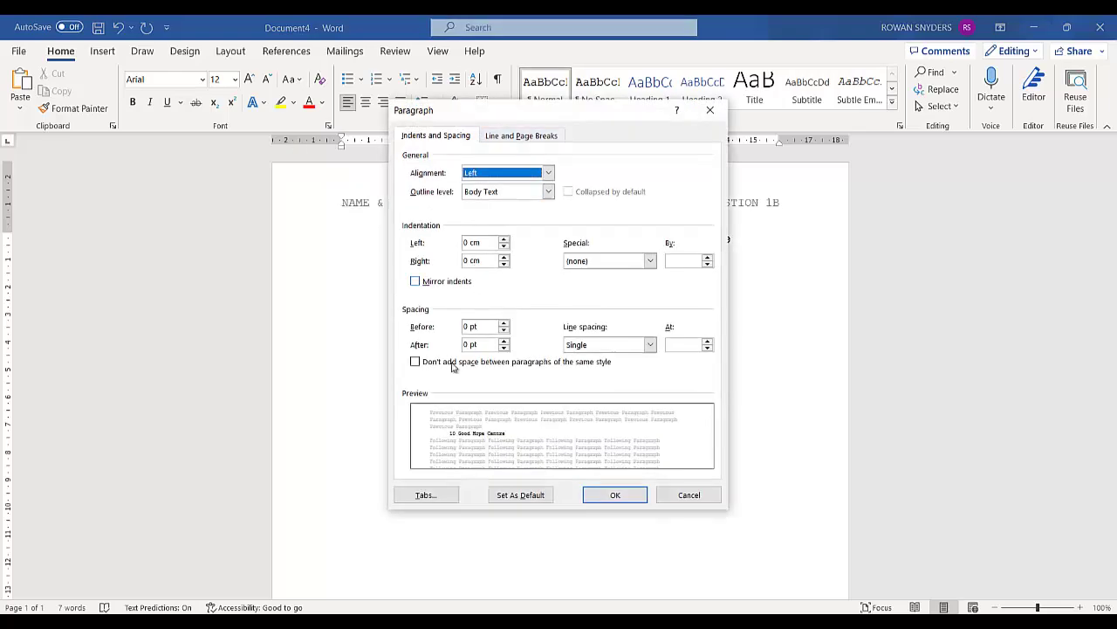
click(427, 495)
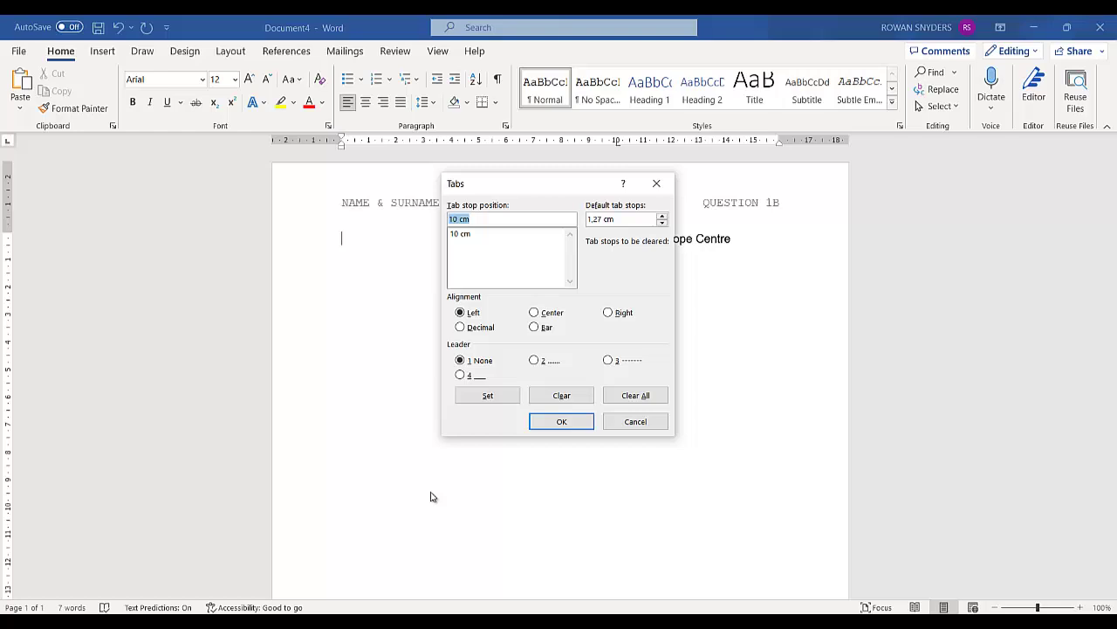
click(636, 423)
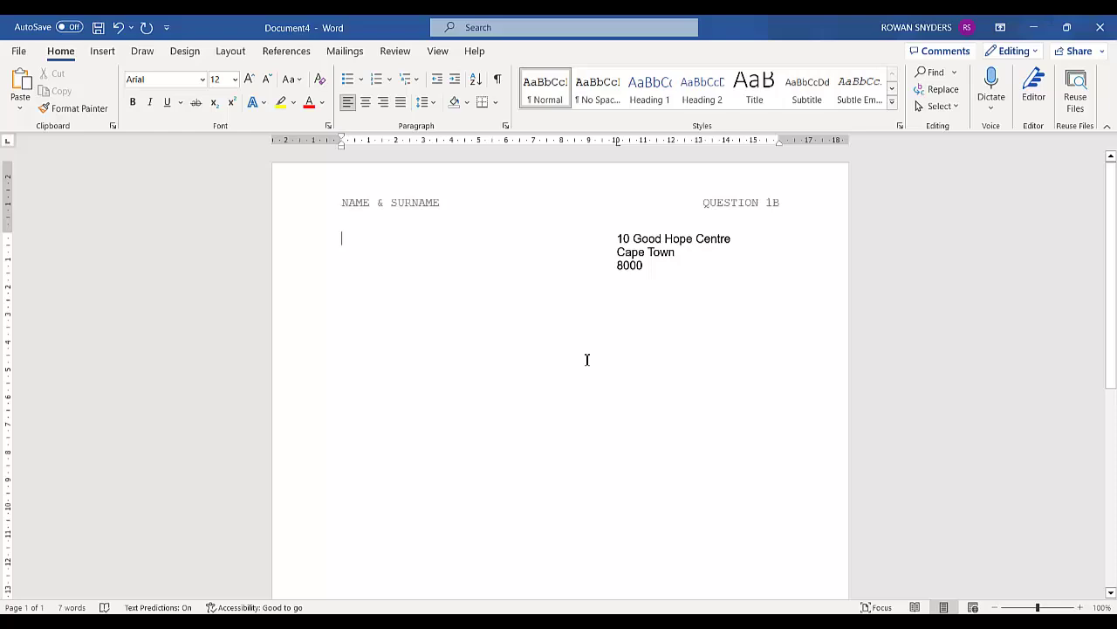
Step: Indent the blank line below the address to the 10 cm tab stop
double_click(375, 294)
key(Tab)
key(Tab)
key(Tab)
key(Tab)
key(Tab)
key(Tab)
key(Tab)
key(Tab)
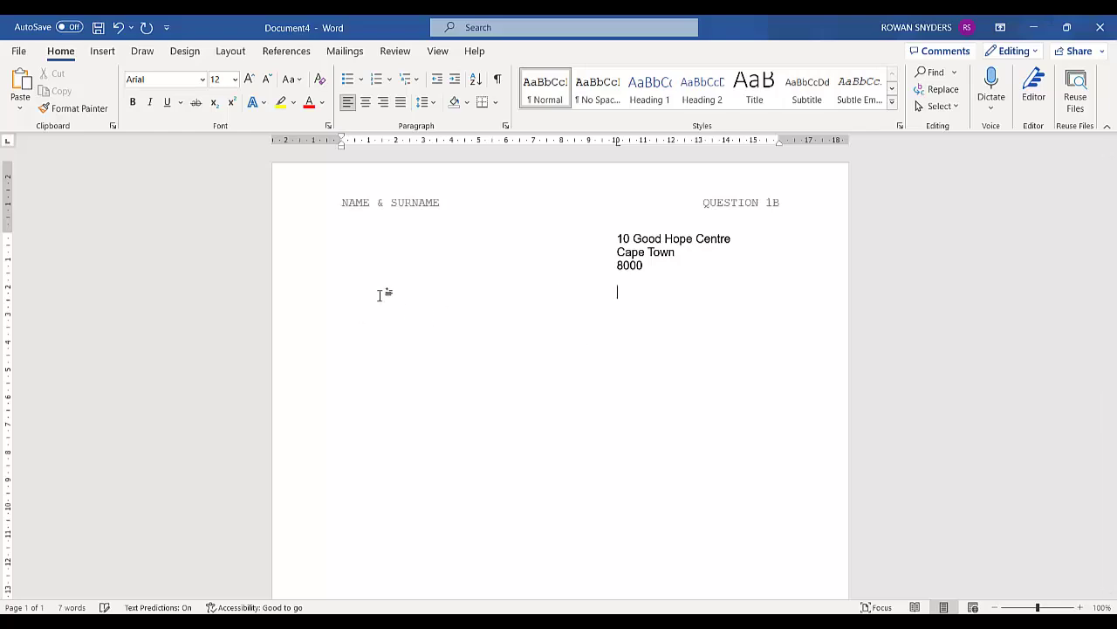
click(644, 602)
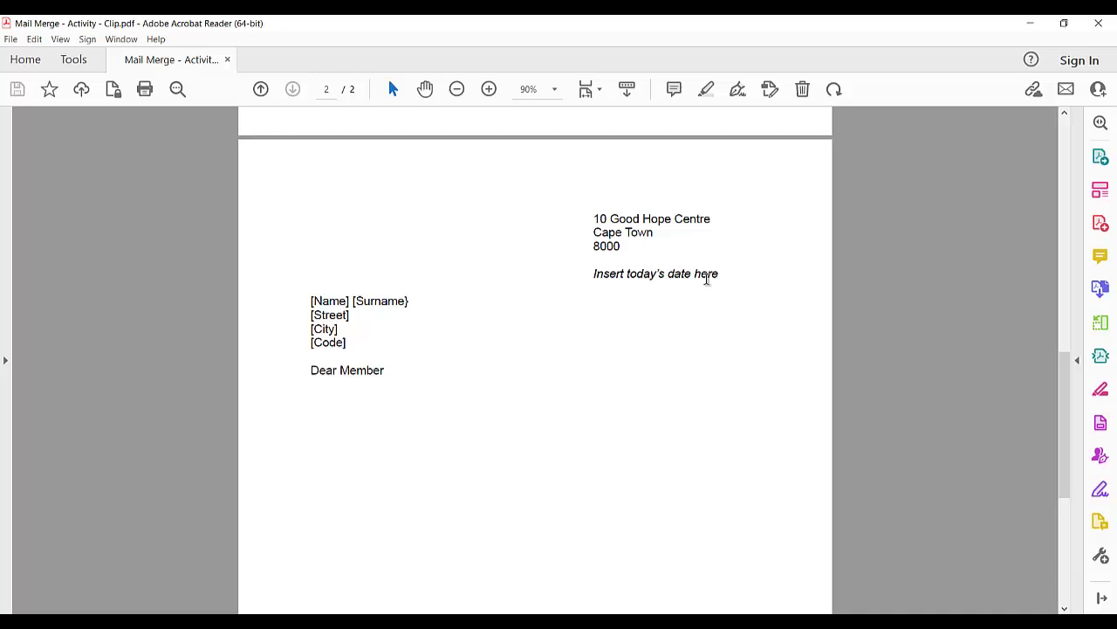
Step: Insert the date as 13 August 2023 below the address and start a new line
drag(718, 274, 616, 284)
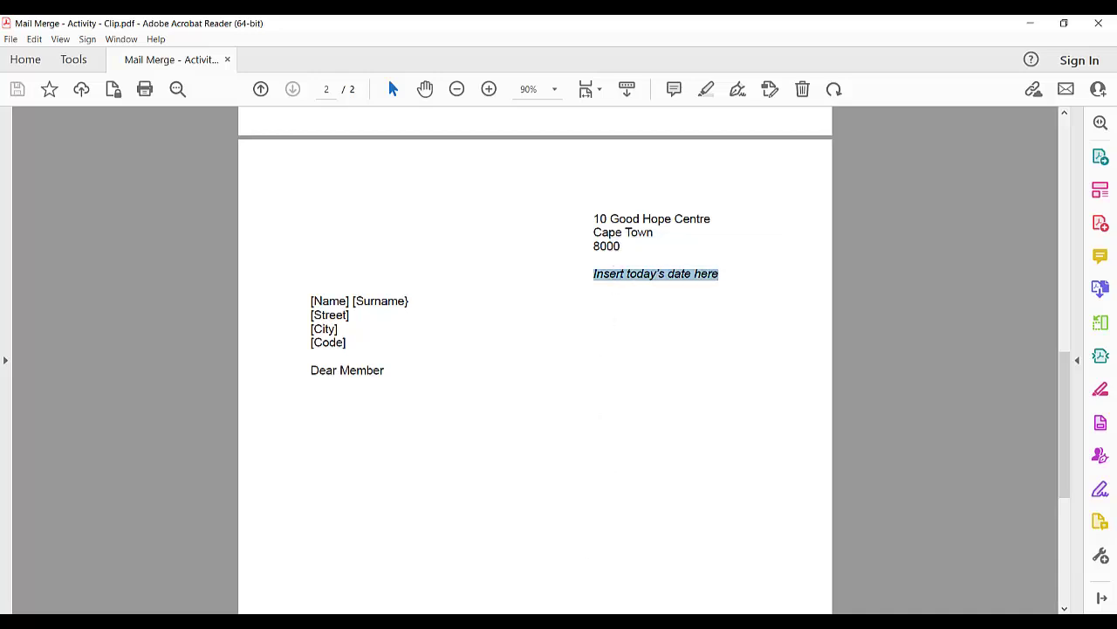
key(alt+Tab)
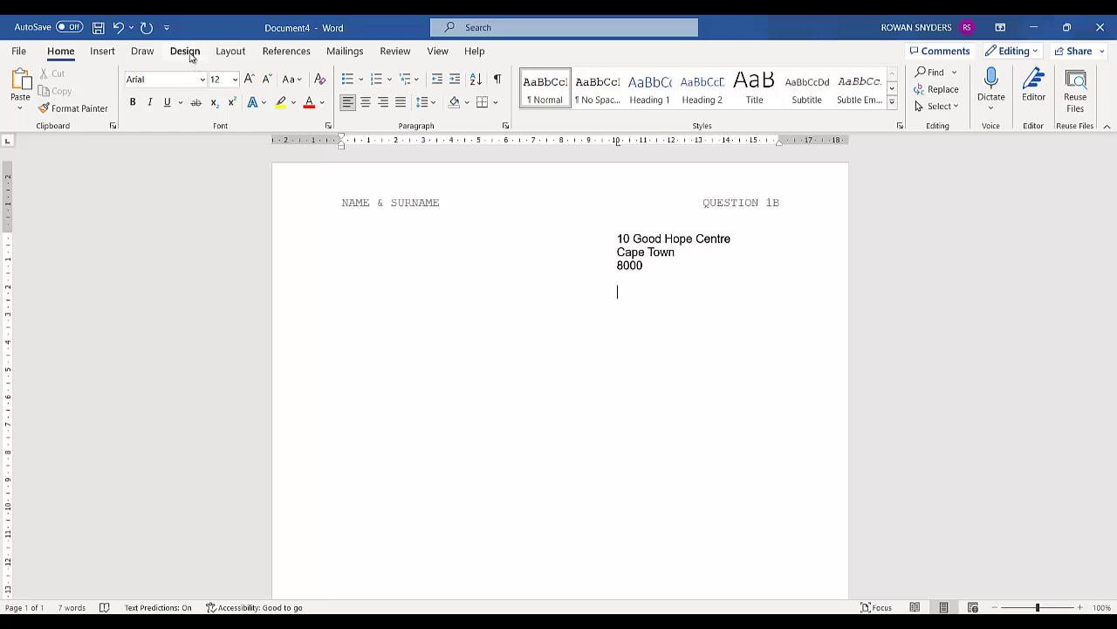
click(103, 52)
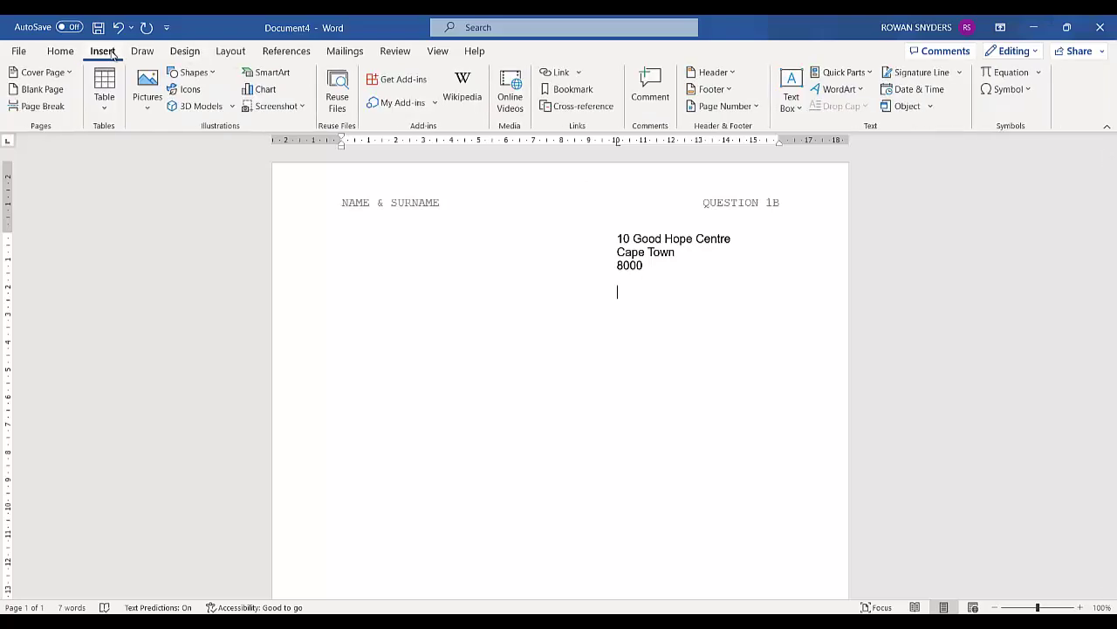
click(930, 92)
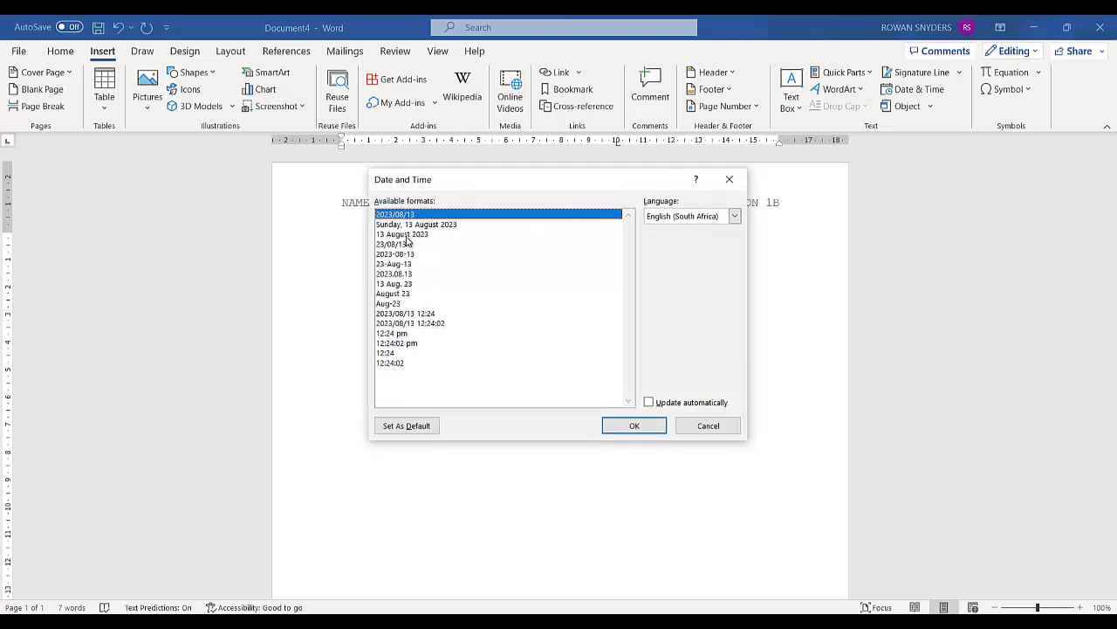
click(403, 235)
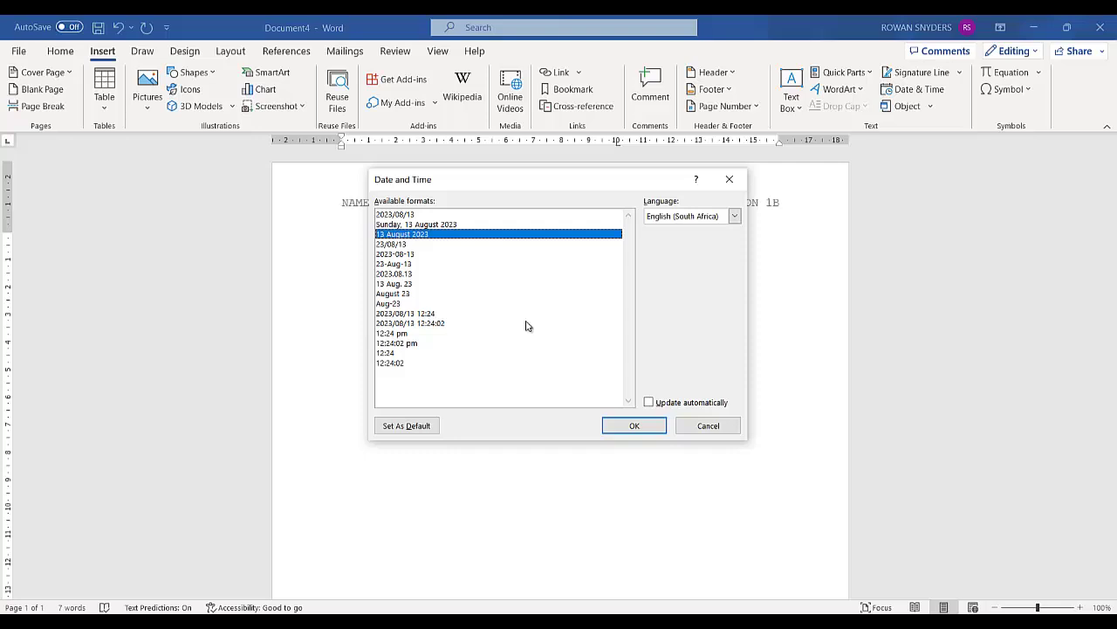
click(646, 426)
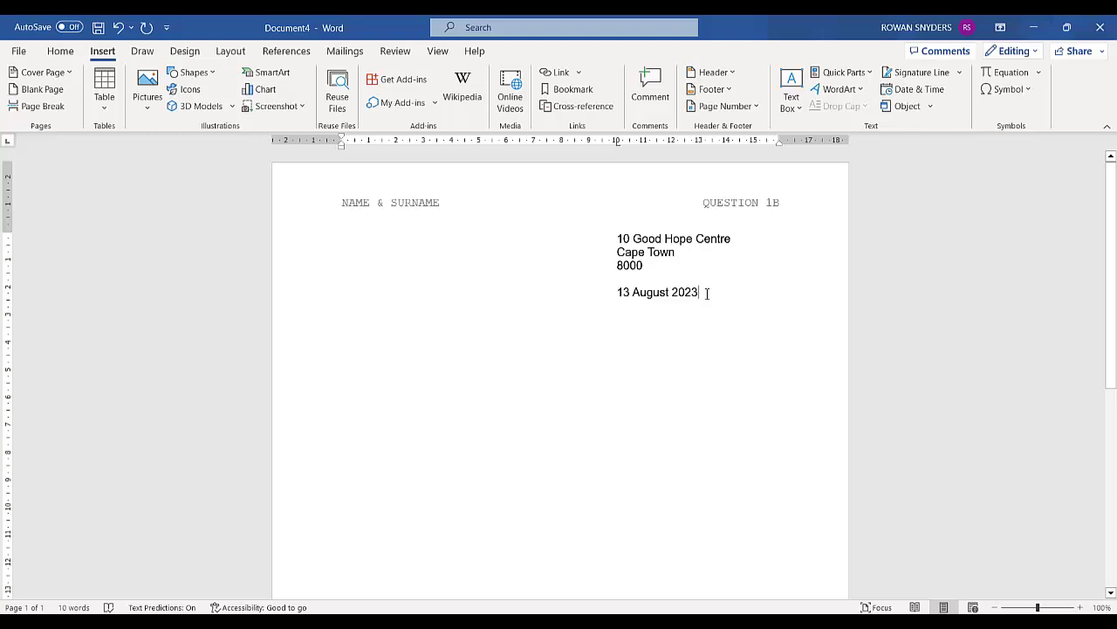
key(Return)
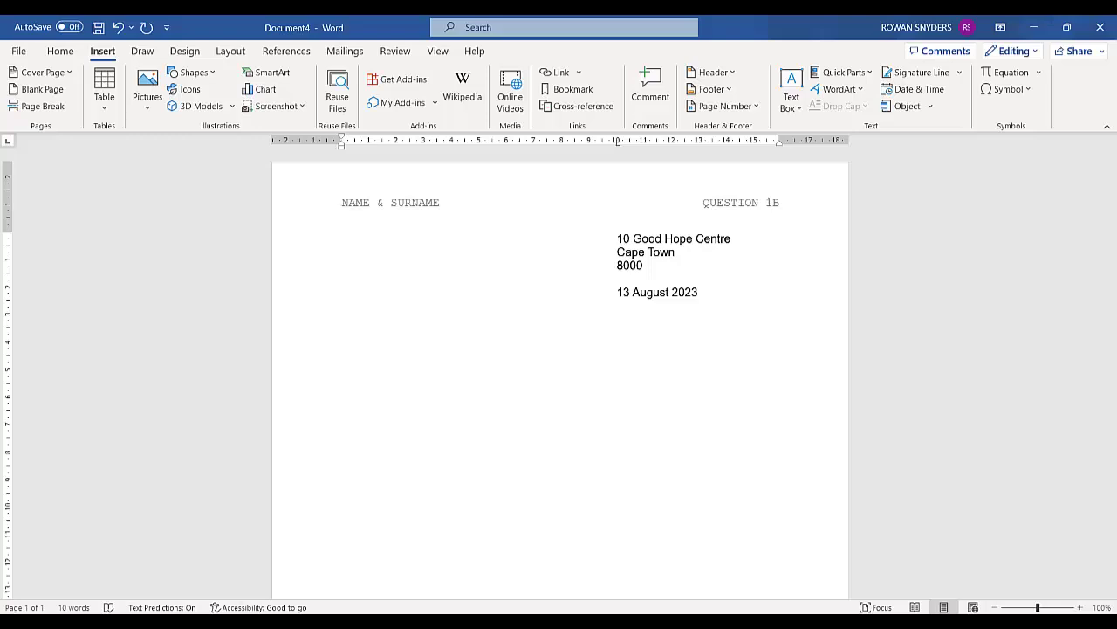
key(alt+Tab)
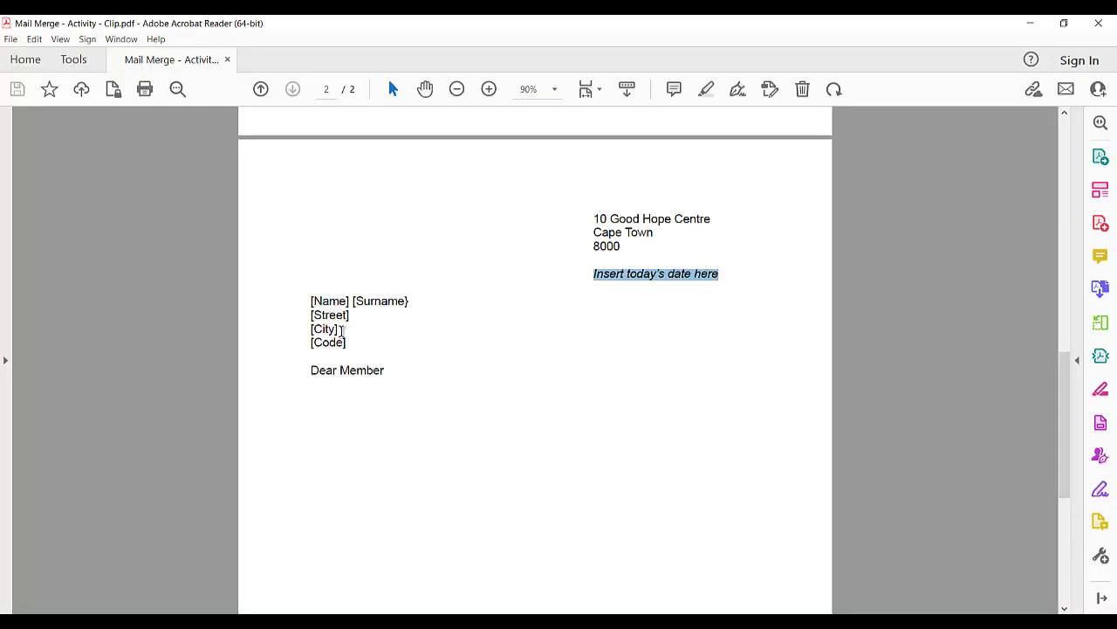
Step: Make the document a Letters-type mail merge
key(alt+Tab)
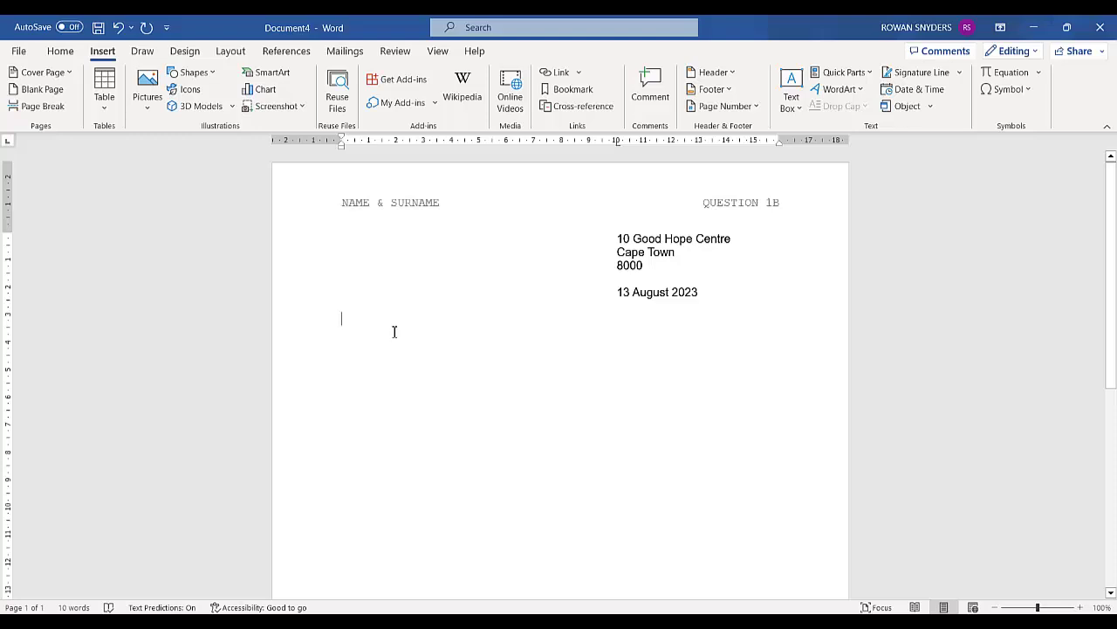
click(345, 51)
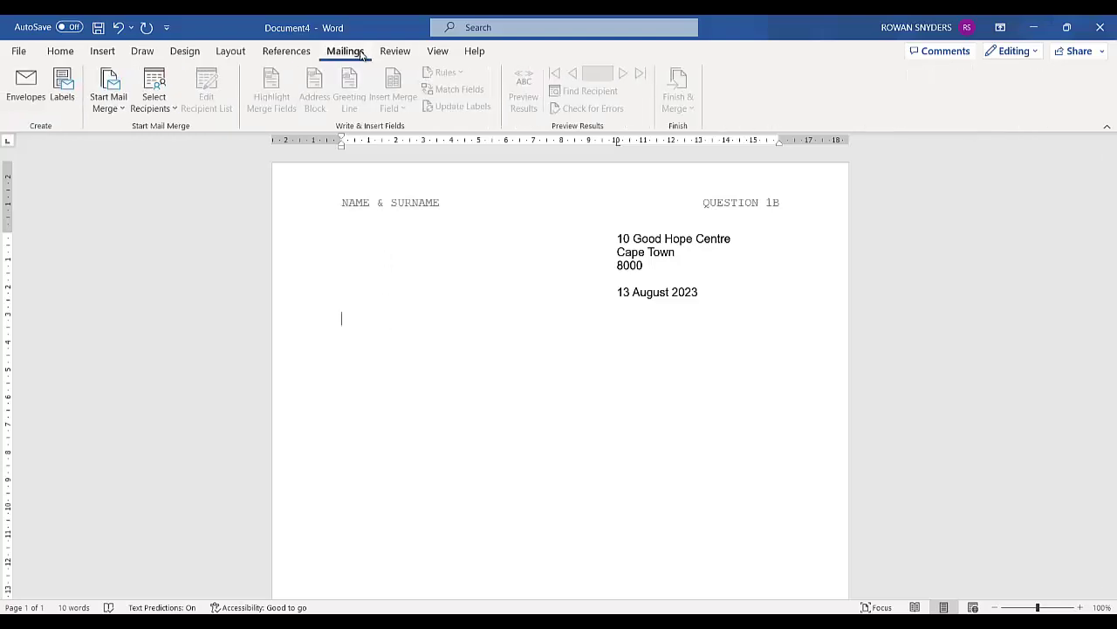
click(123, 111)
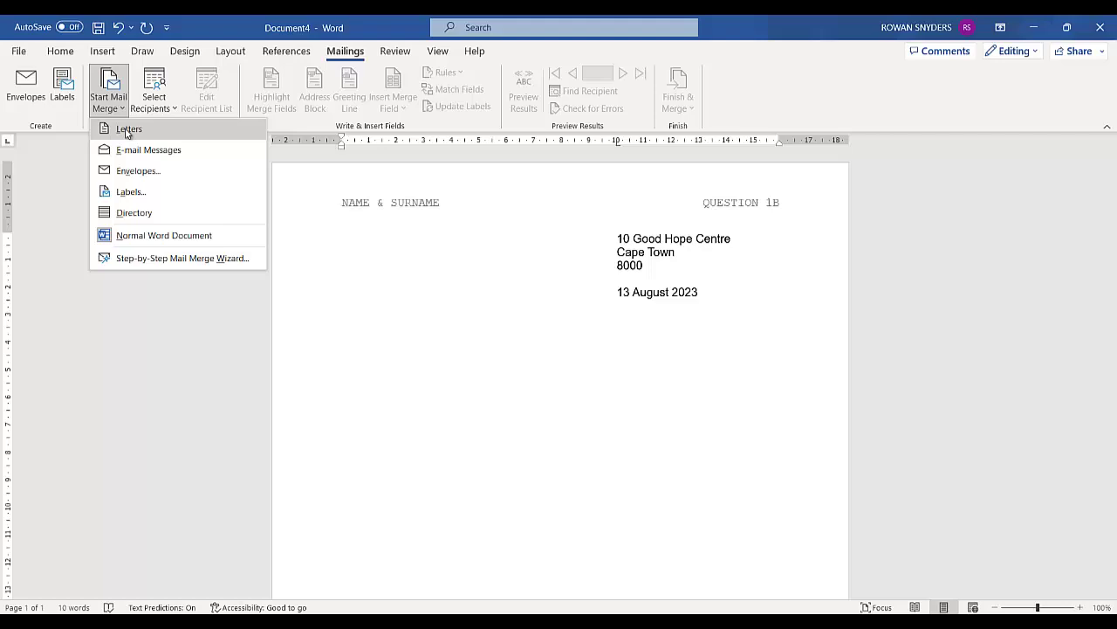
click(127, 131)
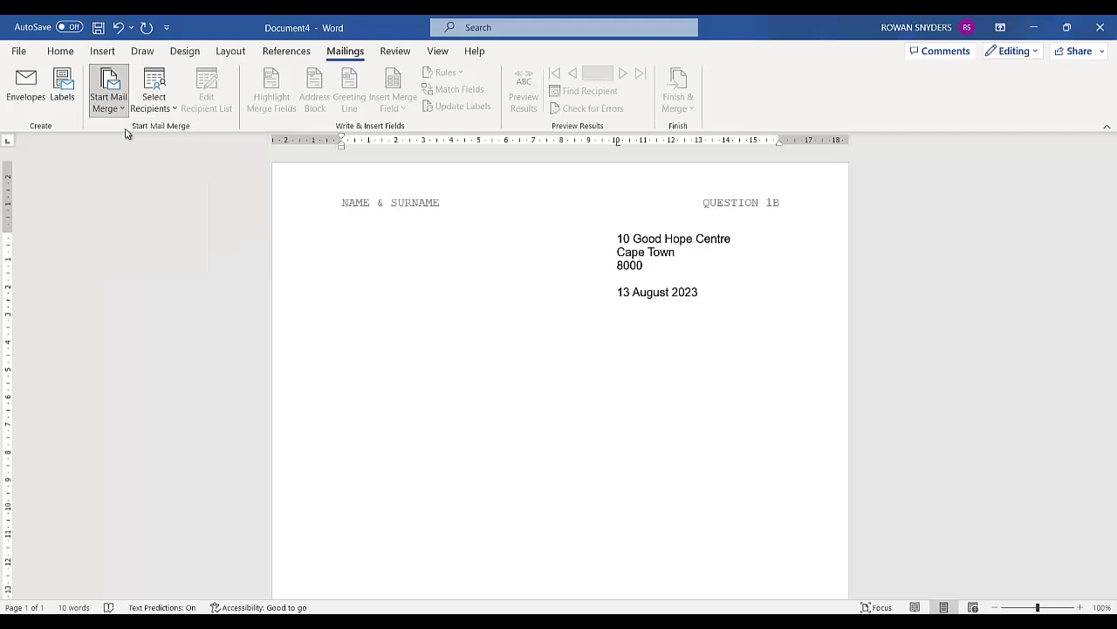
Step: Use Demo-activity 1A from Desktop\MAIL MERGE CLIP PREP as the existing recipient list
click(172, 114)
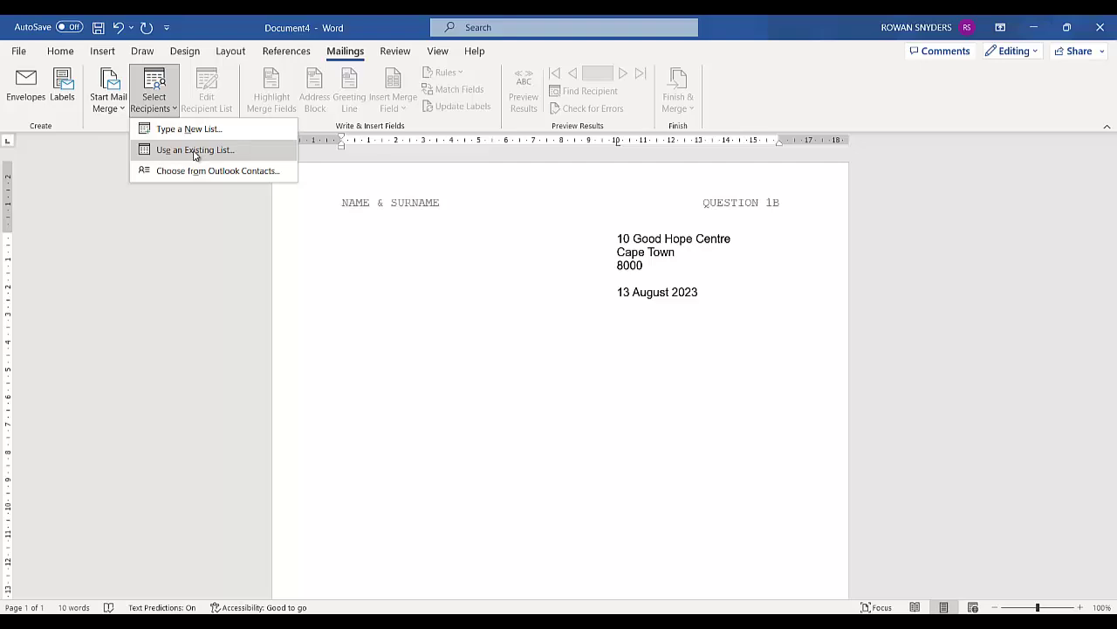
click(194, 150)
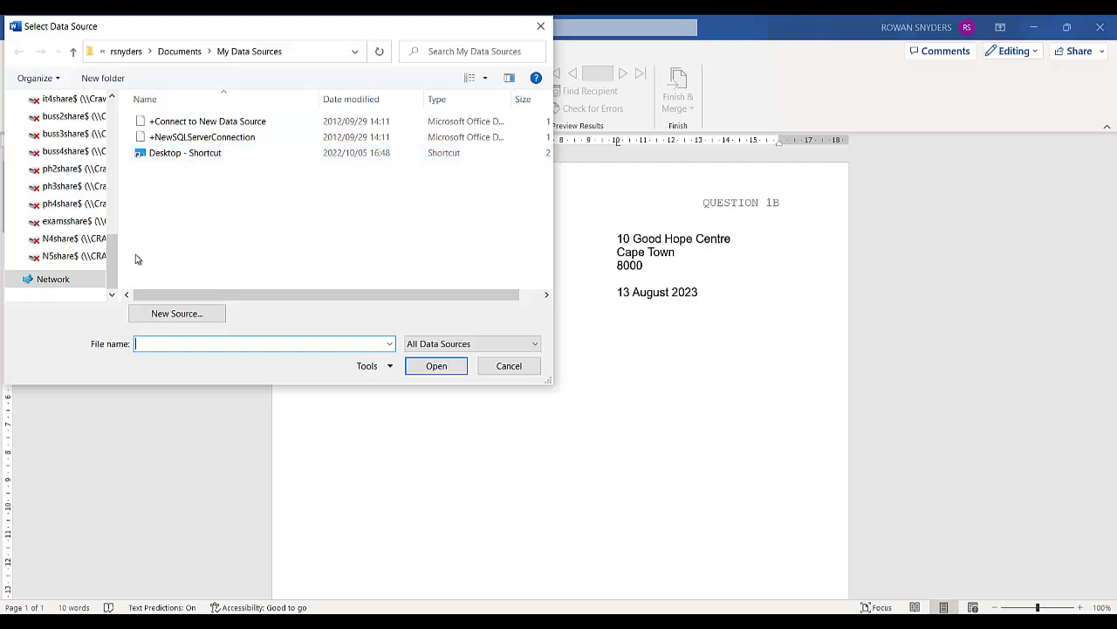
drag(113, 266, 125, 129)
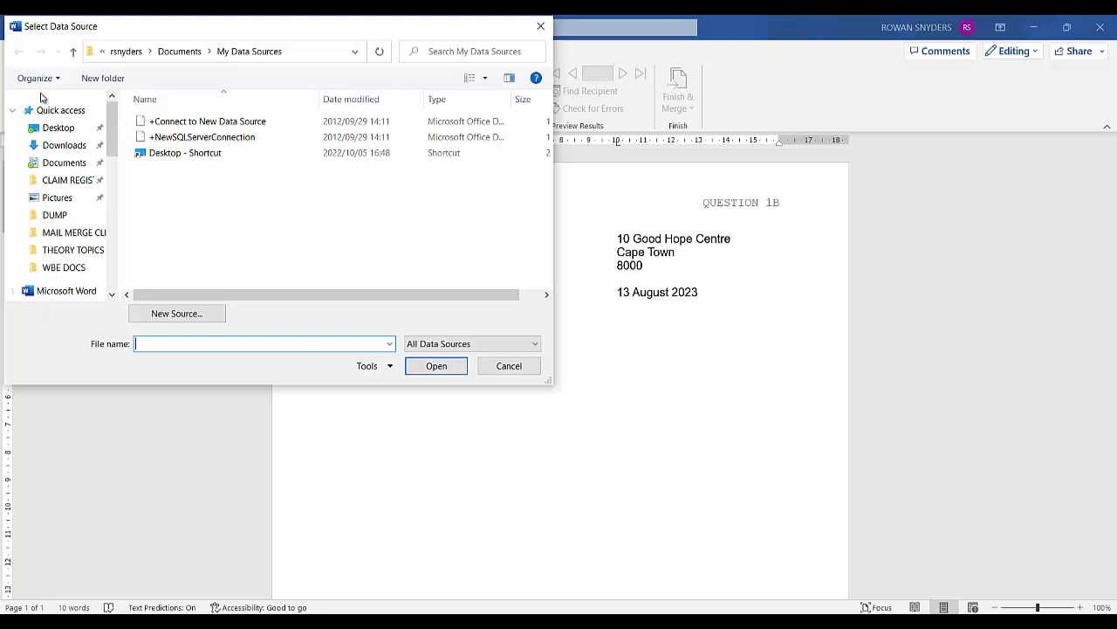
click(72, 129)
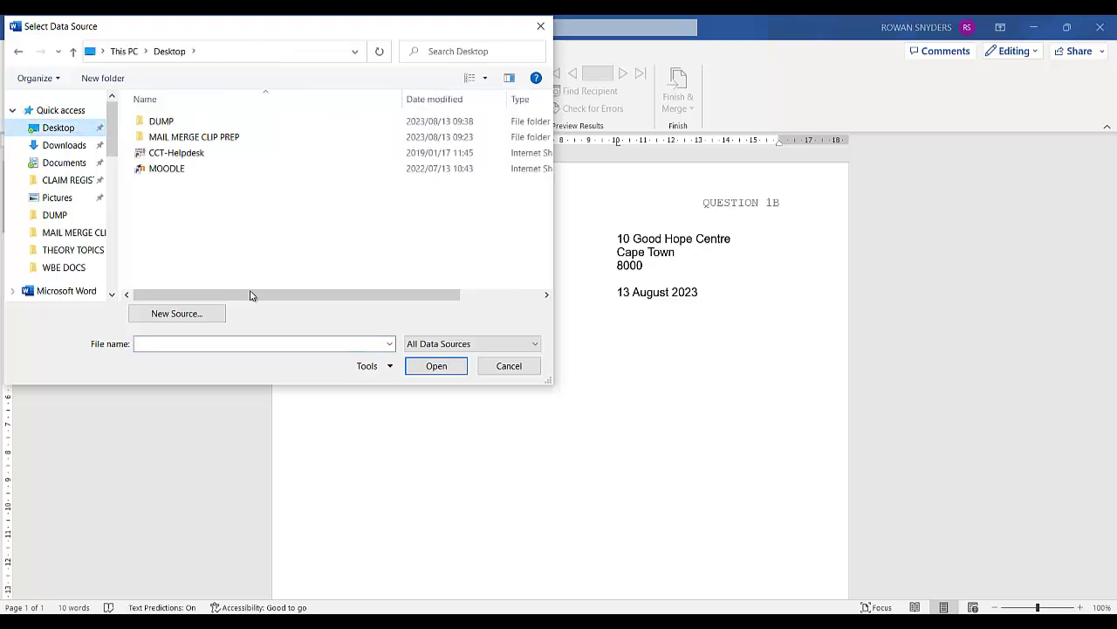
double_click(172, 140)
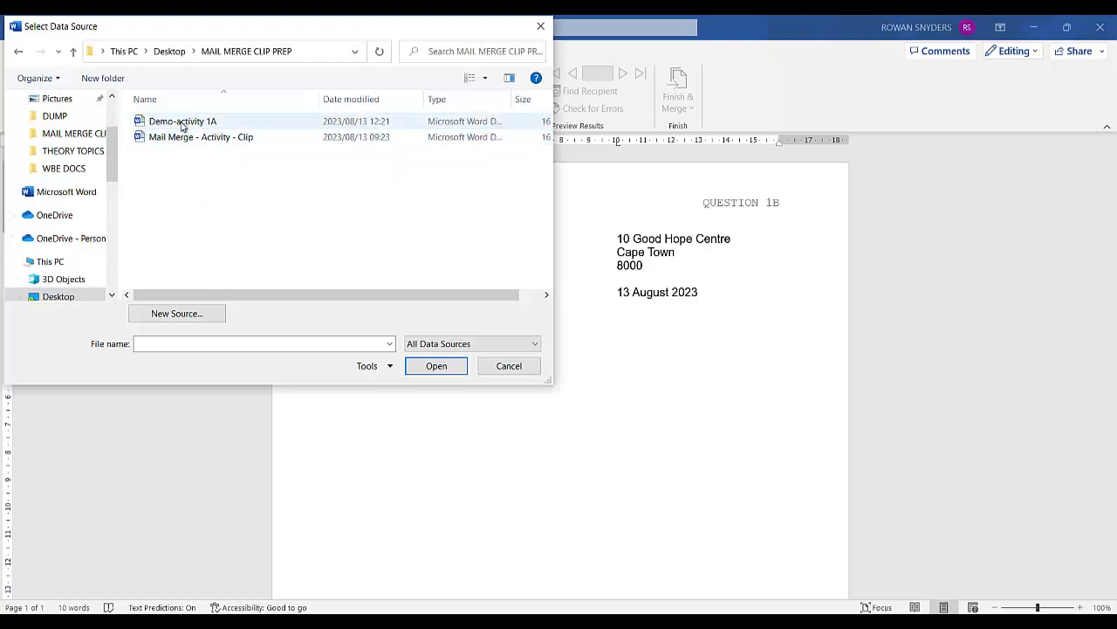
click(182, 127)
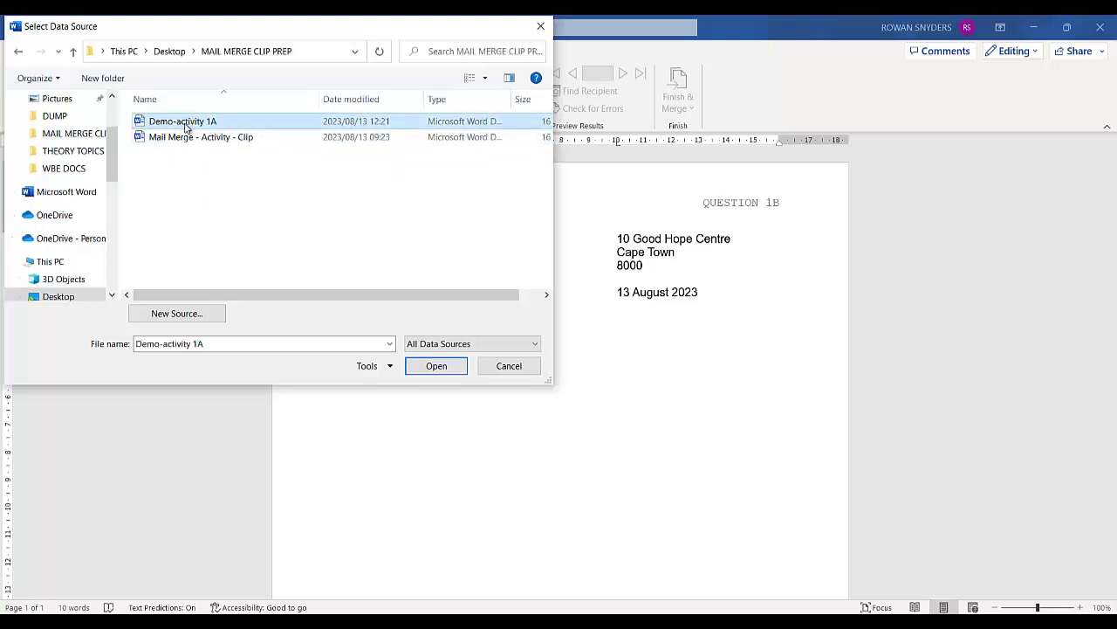
click(434, 368)
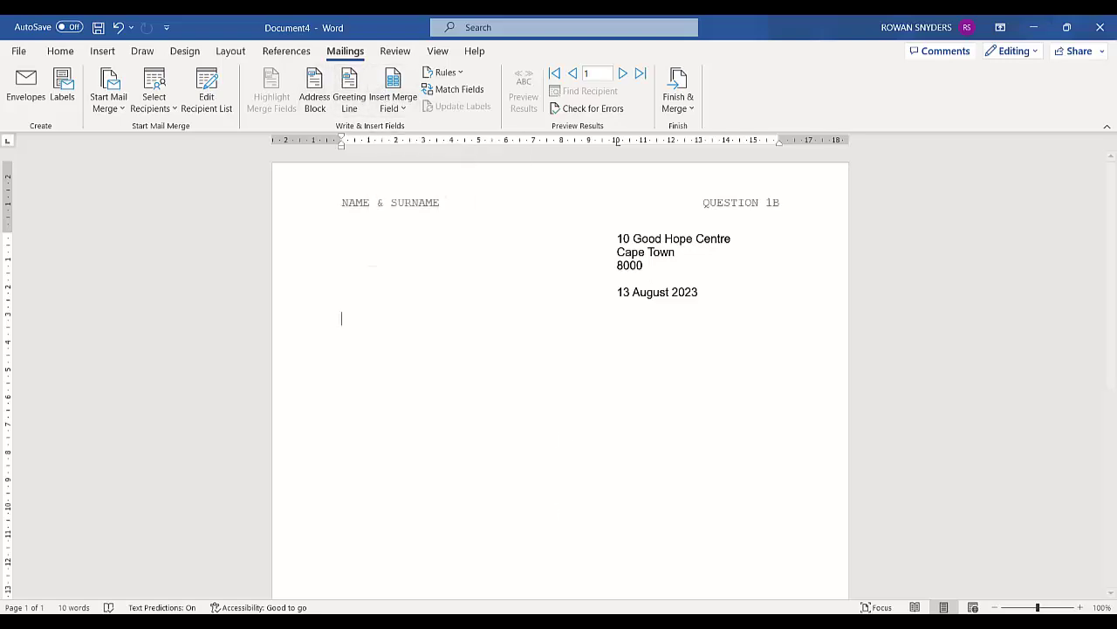
Step: Insert the «NAME» and «SURNAME» merge fields on the first address line
key(alt+Tab)
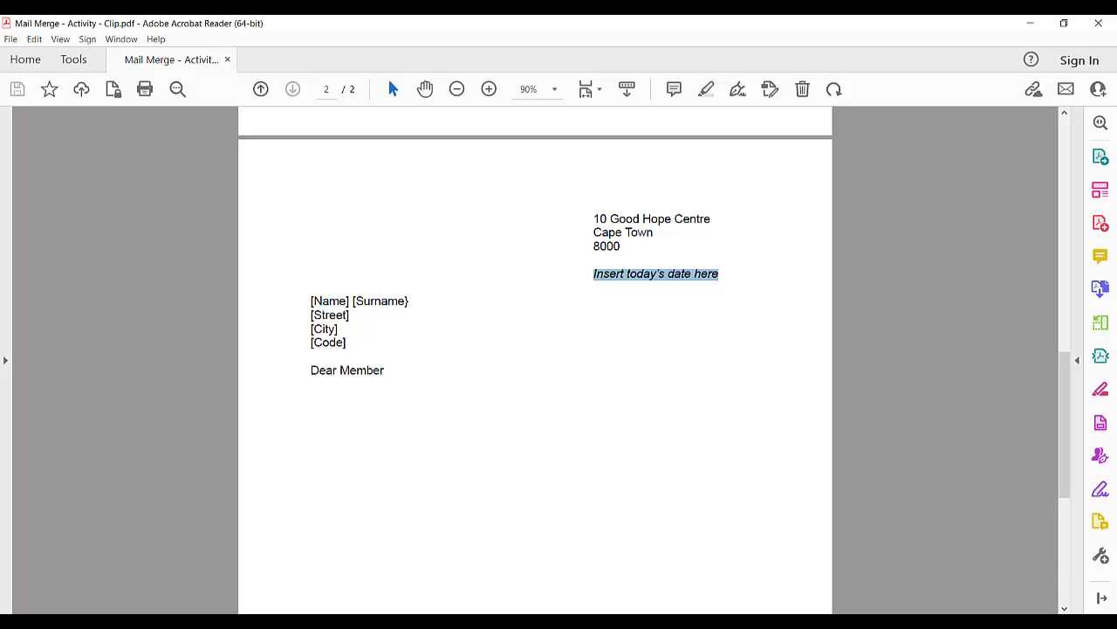
key(alt+Tab)
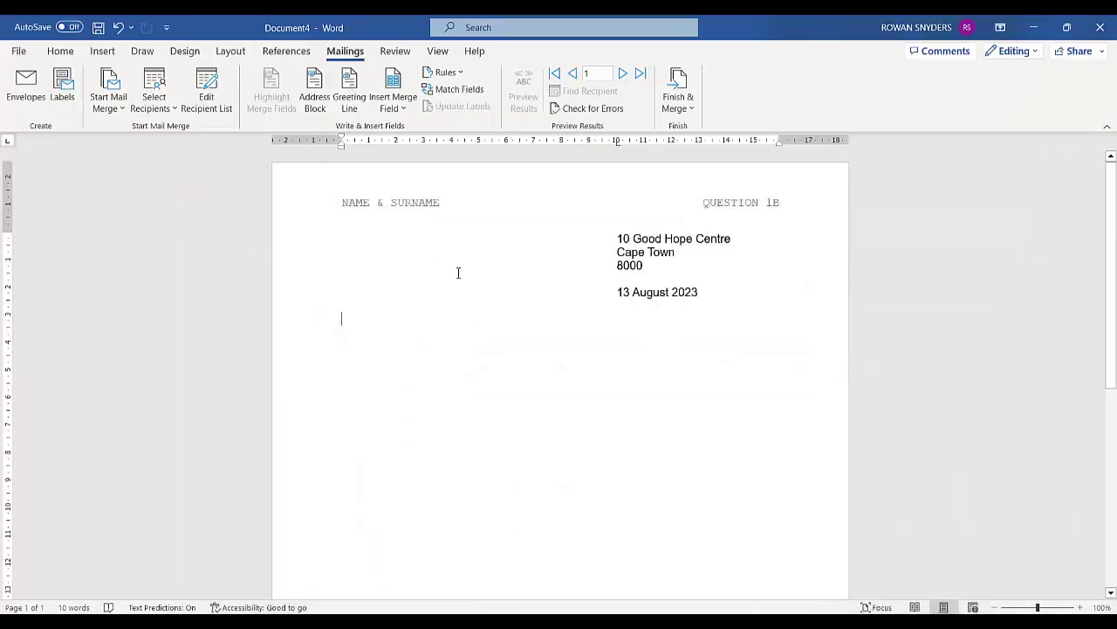
click(404, 110)
click(407, 131)
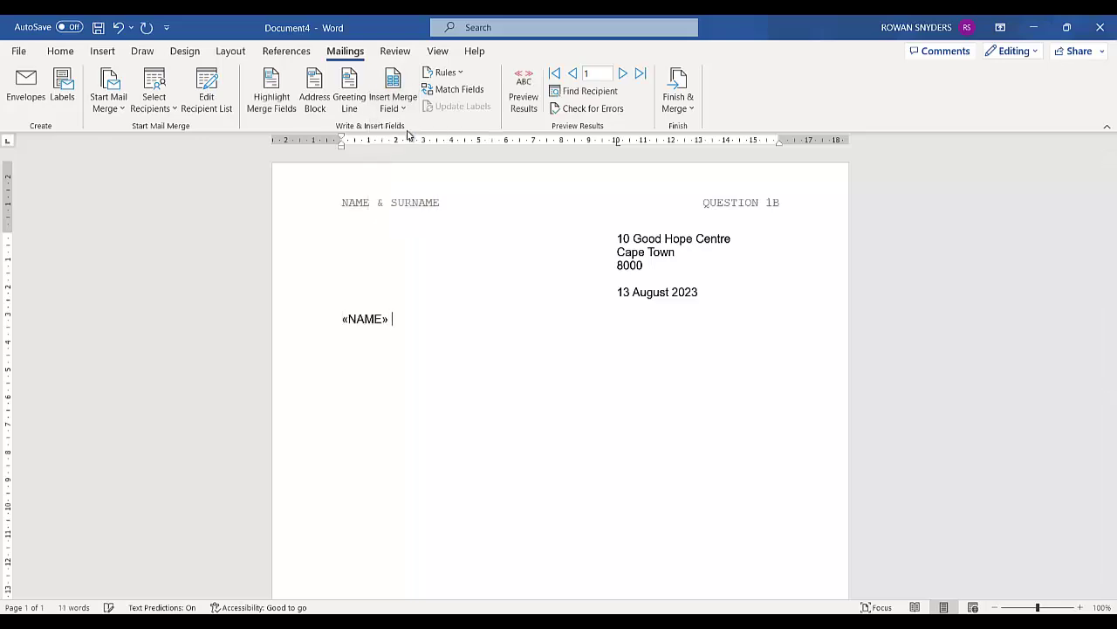
click(405, 108)
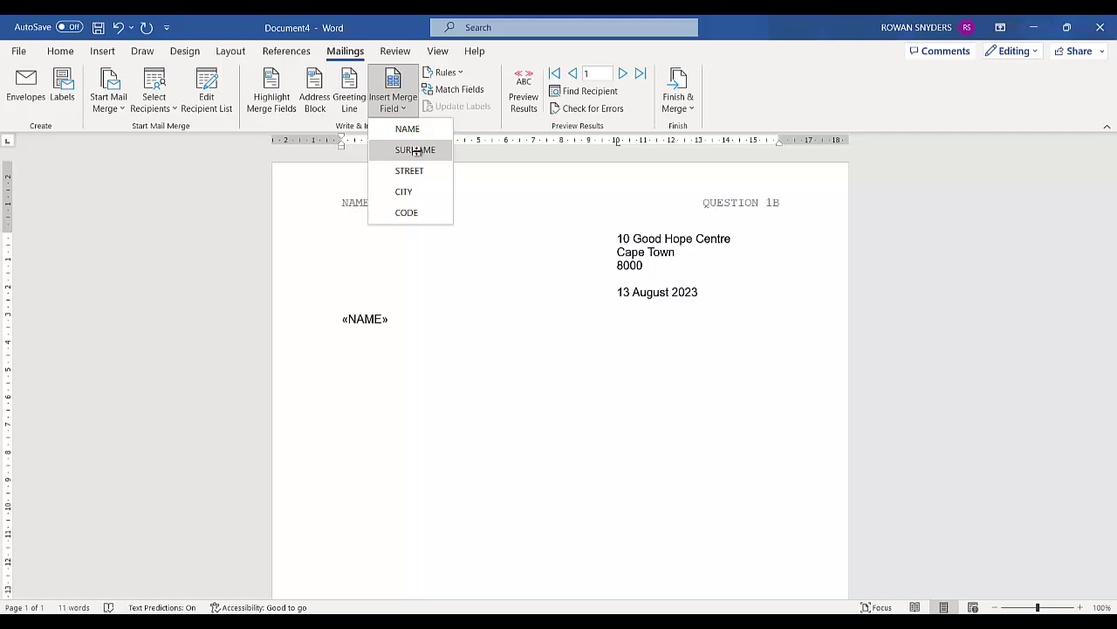
click(416, 150)
key(Return)
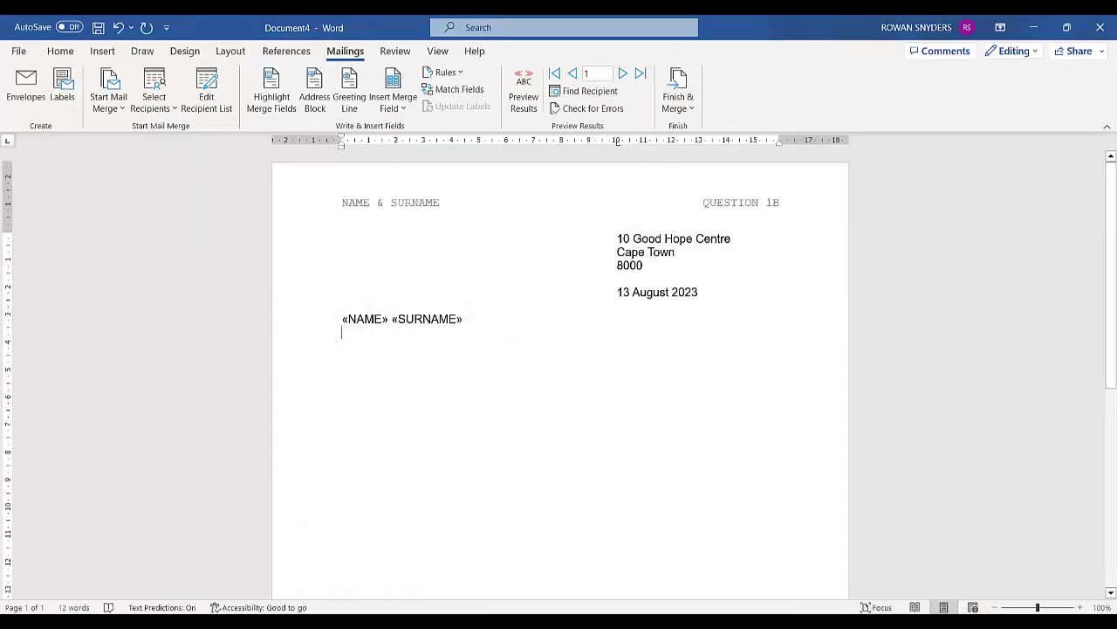
Step: Add the «STREET», «CITY» and «CODE» merge fields on separate lines below
click(397, 109)
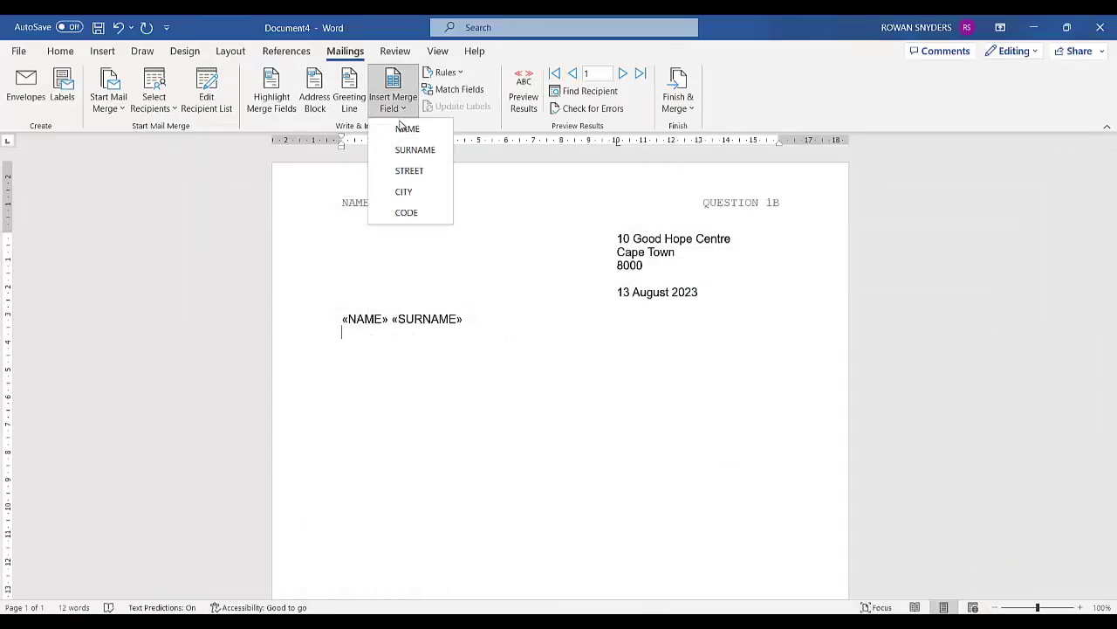
click(409, 172)
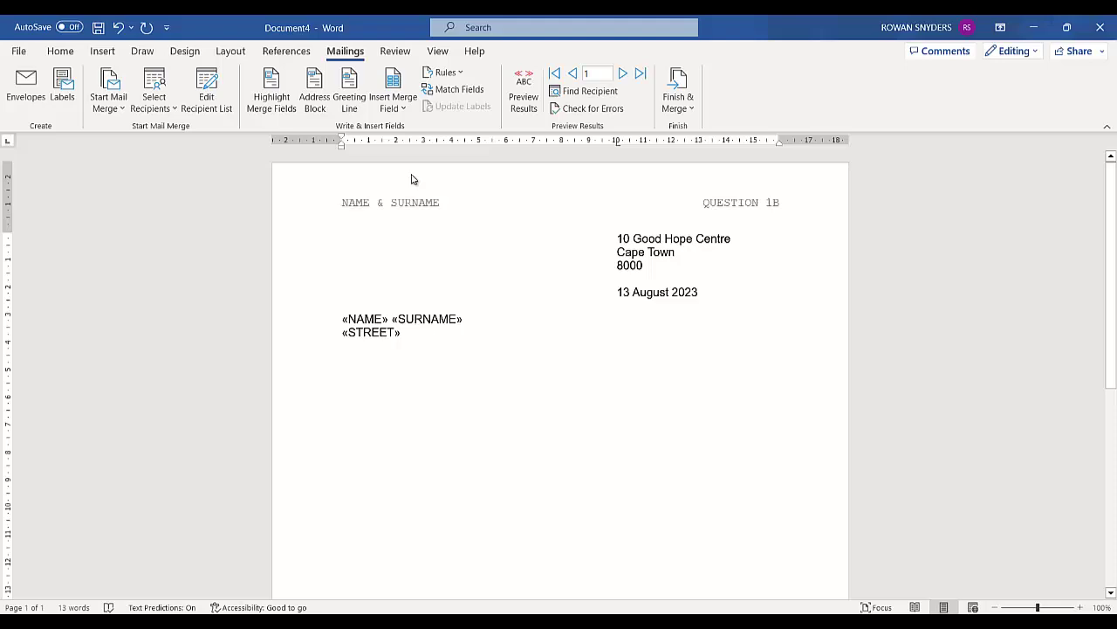
key(Return)
click(406, 108)
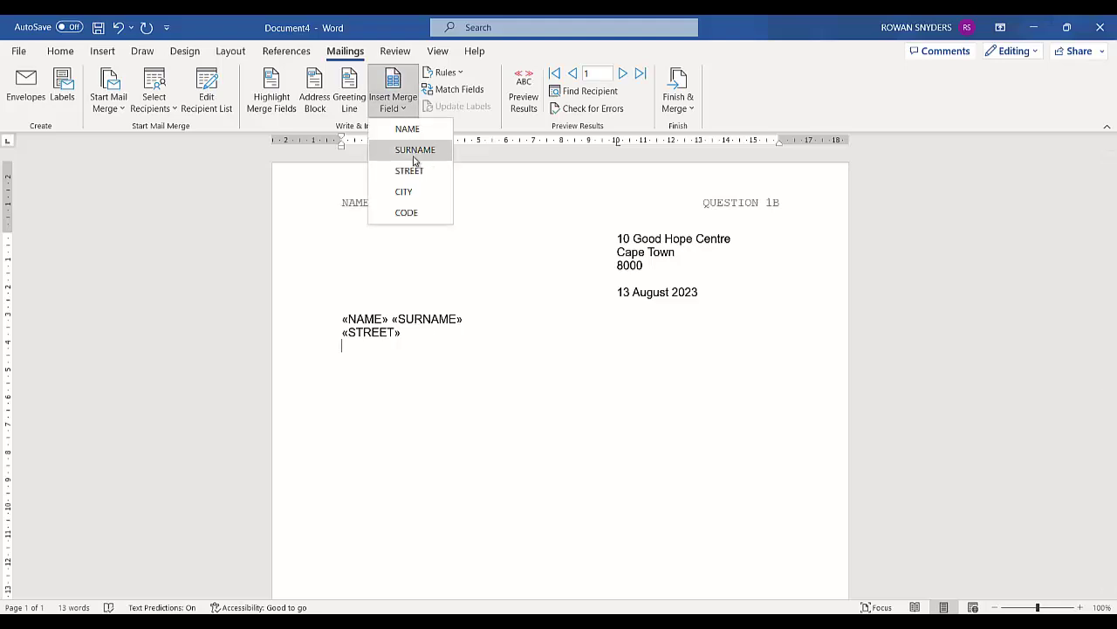
click(415, 194)
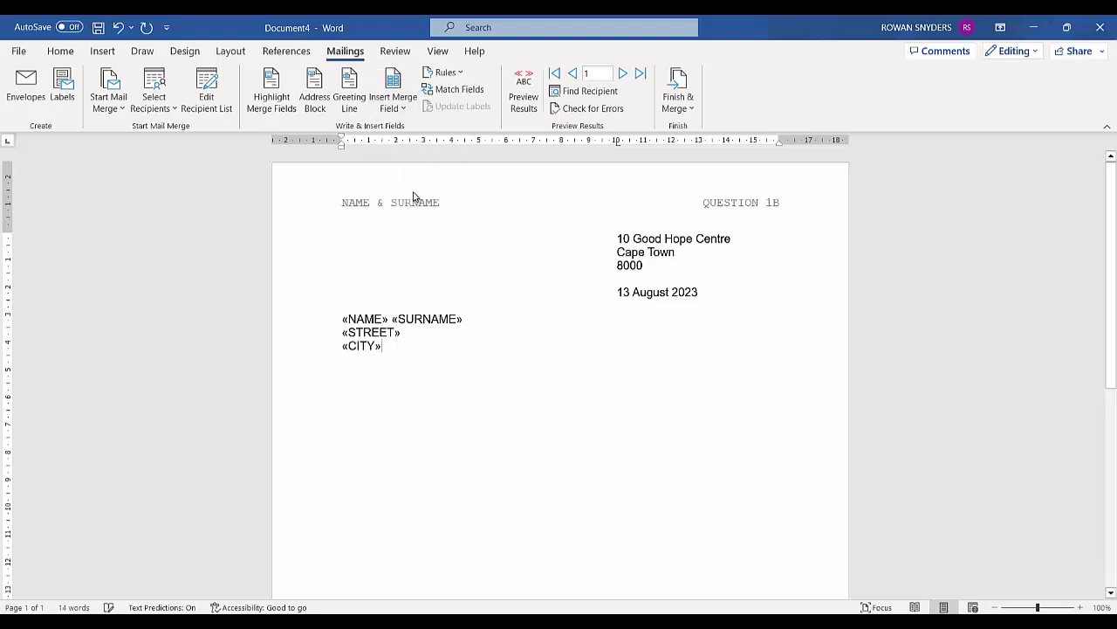
key(Return)
click(404, 108)
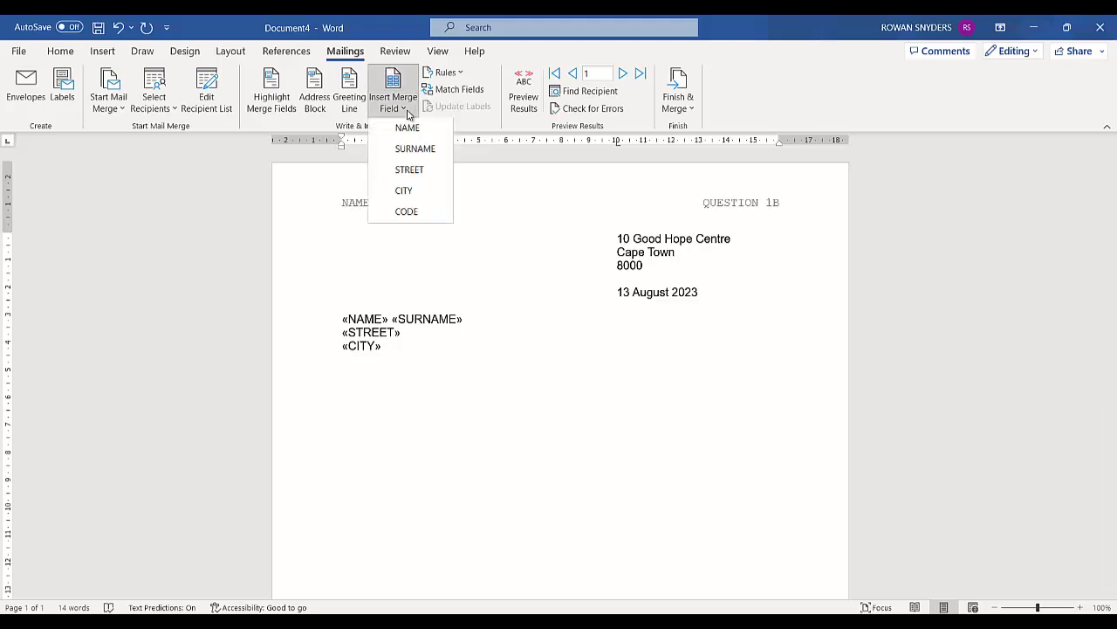
click(407, 213)
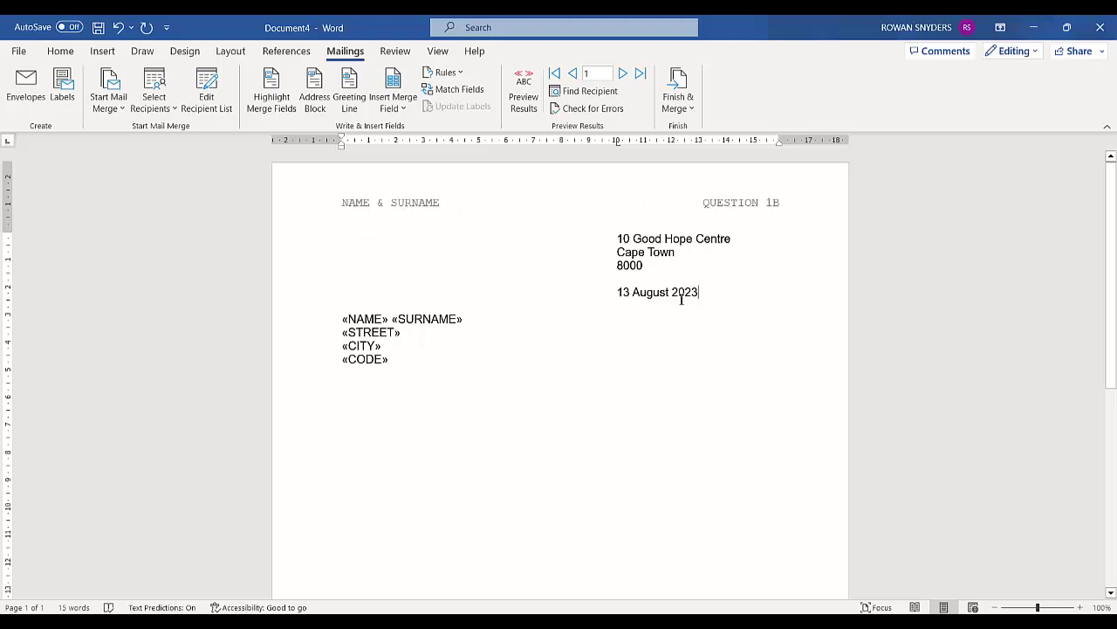
Step: Make the four name and address merge-field lines bold
drag(681, 297, 623, 294)
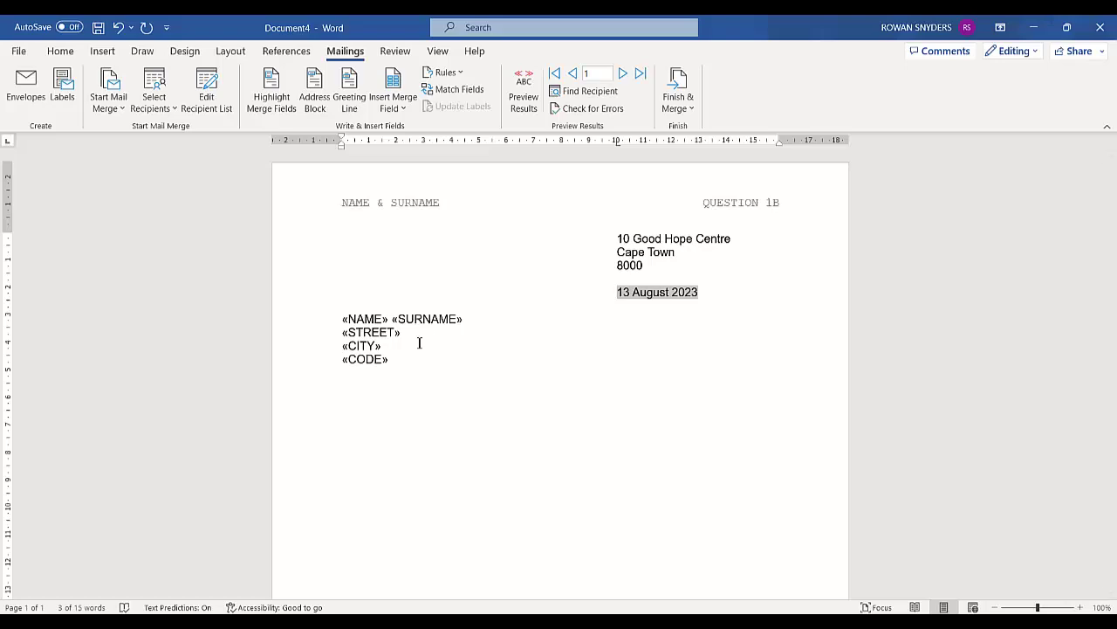
drag(393, 360, 342, 319)
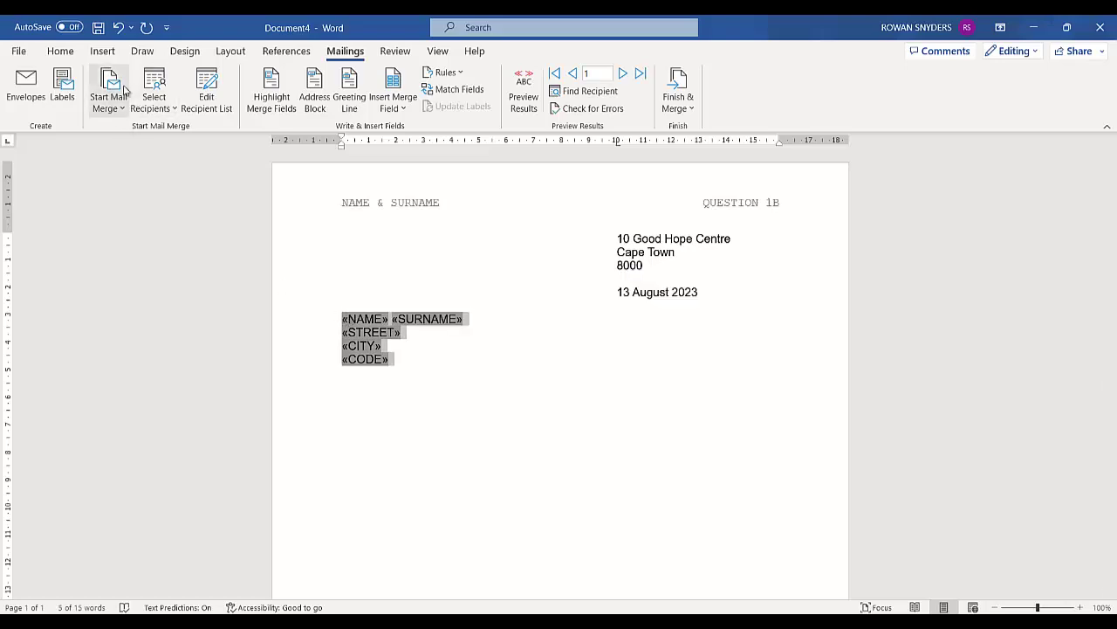
key(ctrl+b)
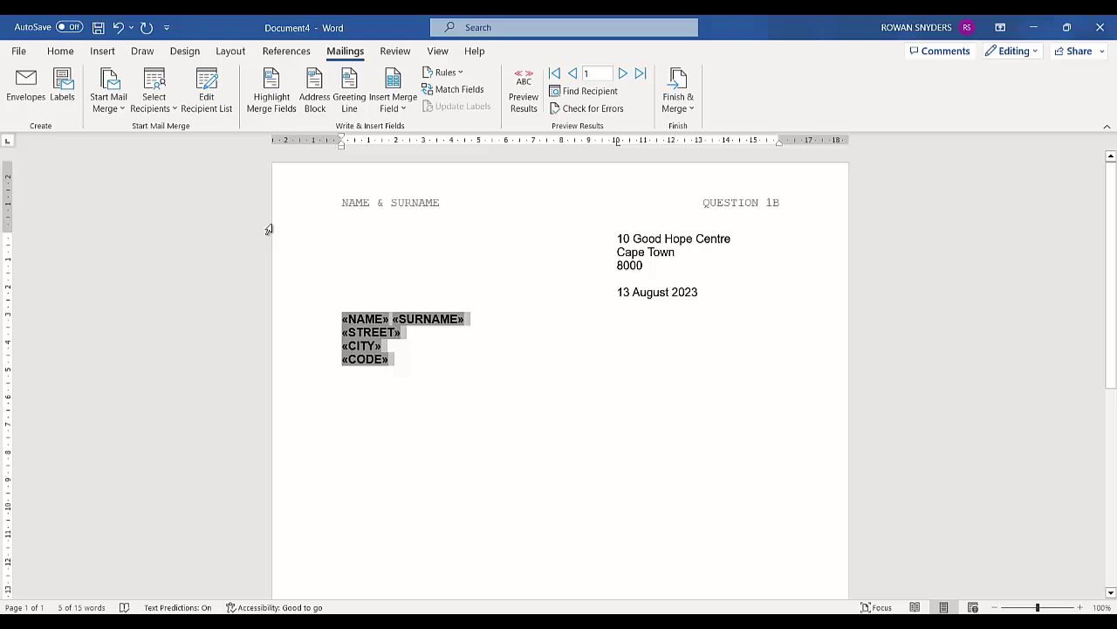
click(429, 367)
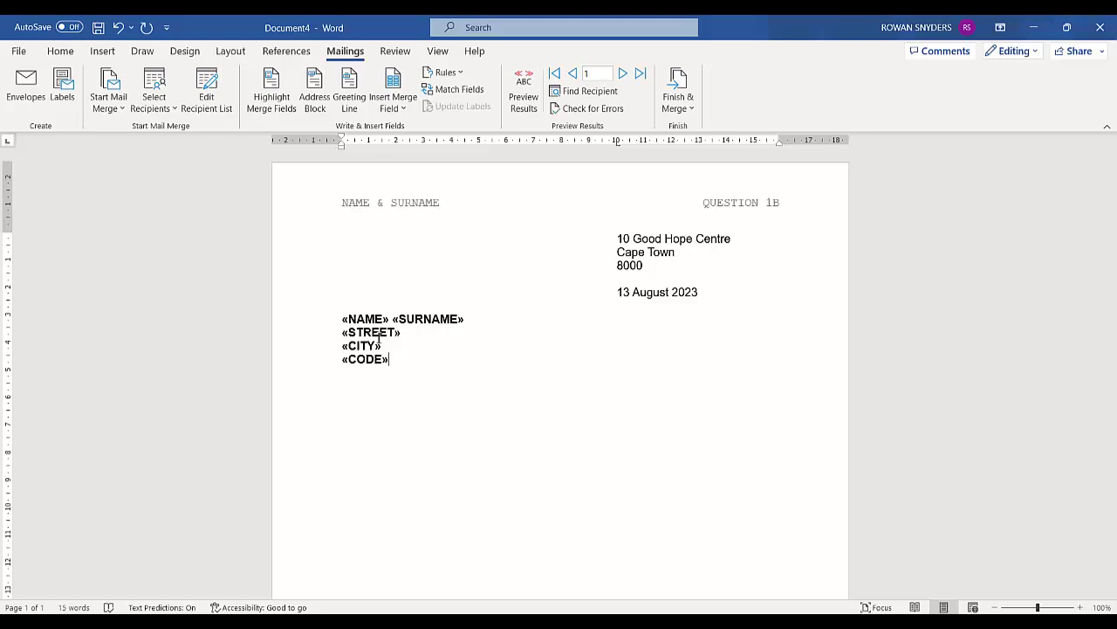
click(617, 613)
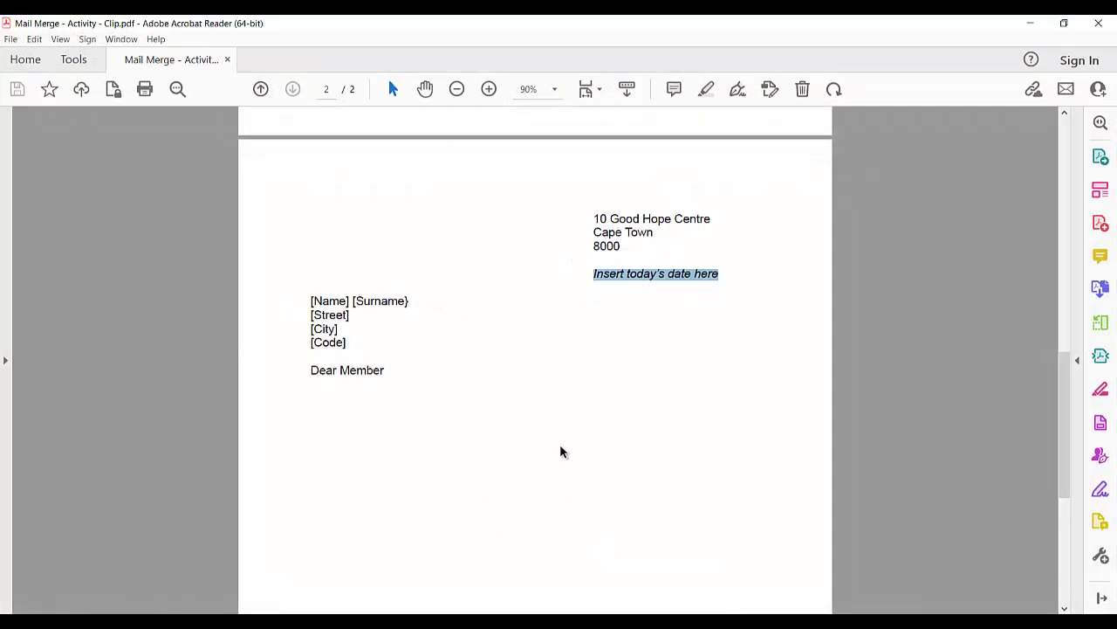
Step: Scroll back up to the Question 1C instructions in the PDF, then bring the Word letter forward
scroll(498, 400, up, 10)
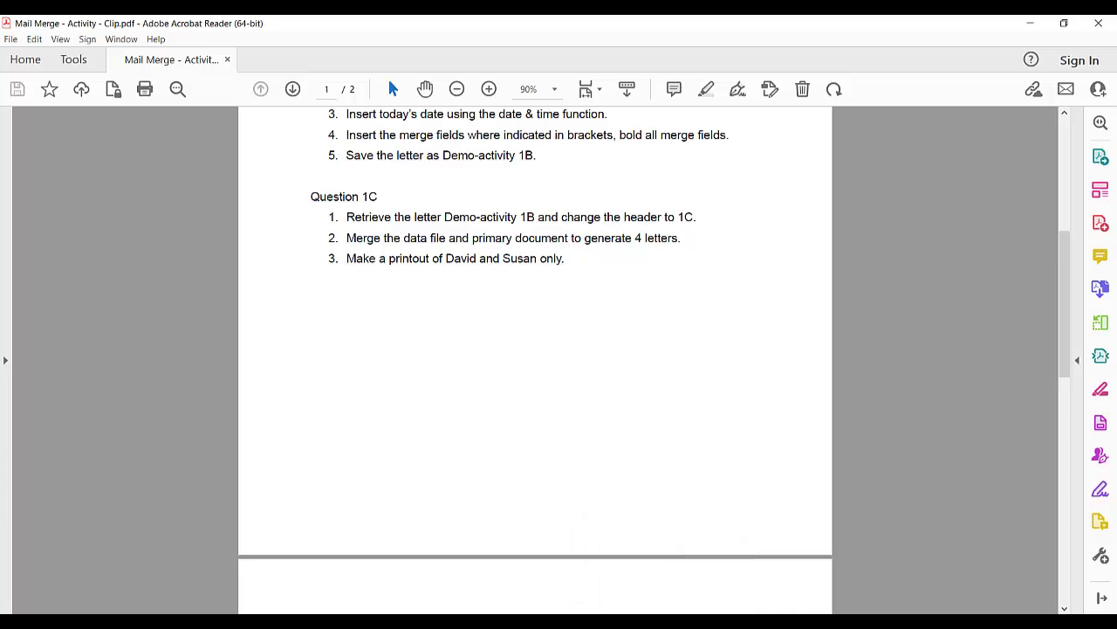
click(311, 563)
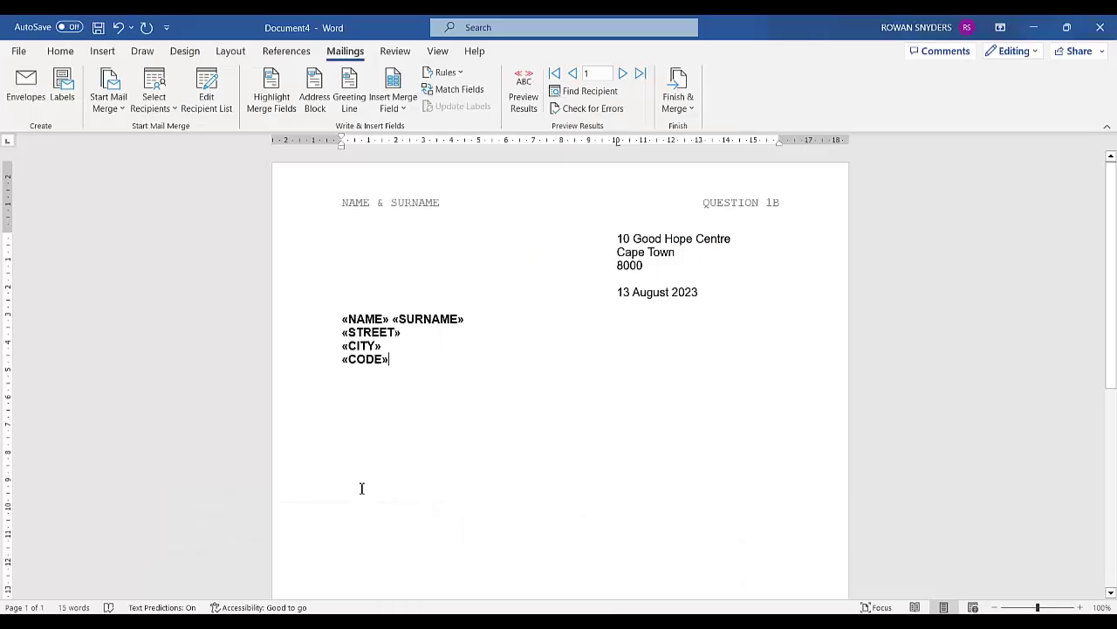
Step: Preview the merged recipient data in the address block and step forward to record 4
click(525, 86)
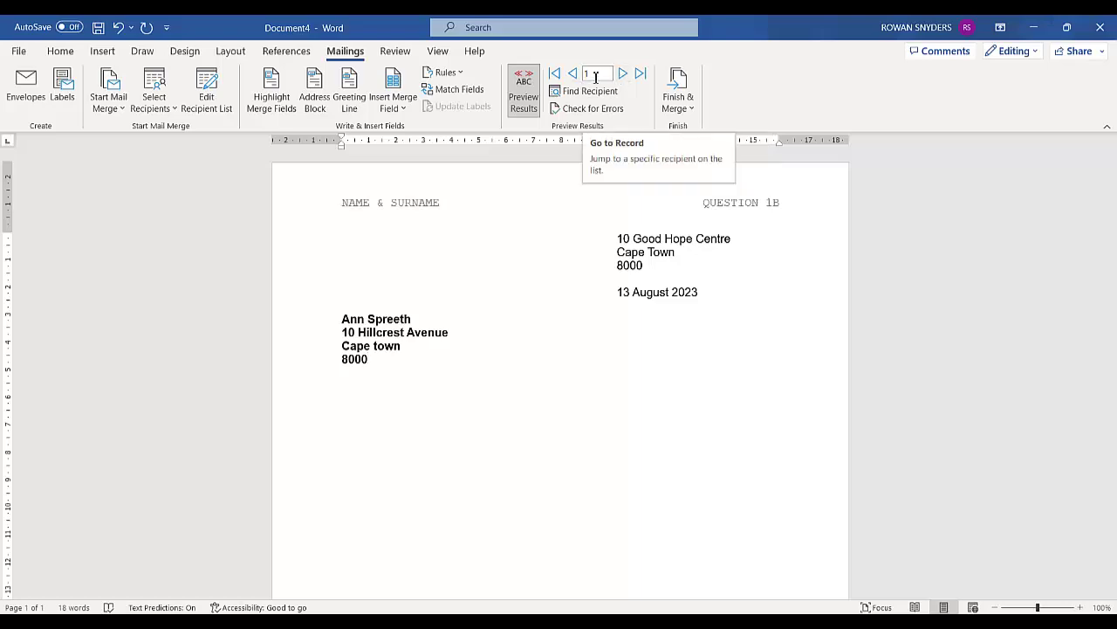
click(624, 74)
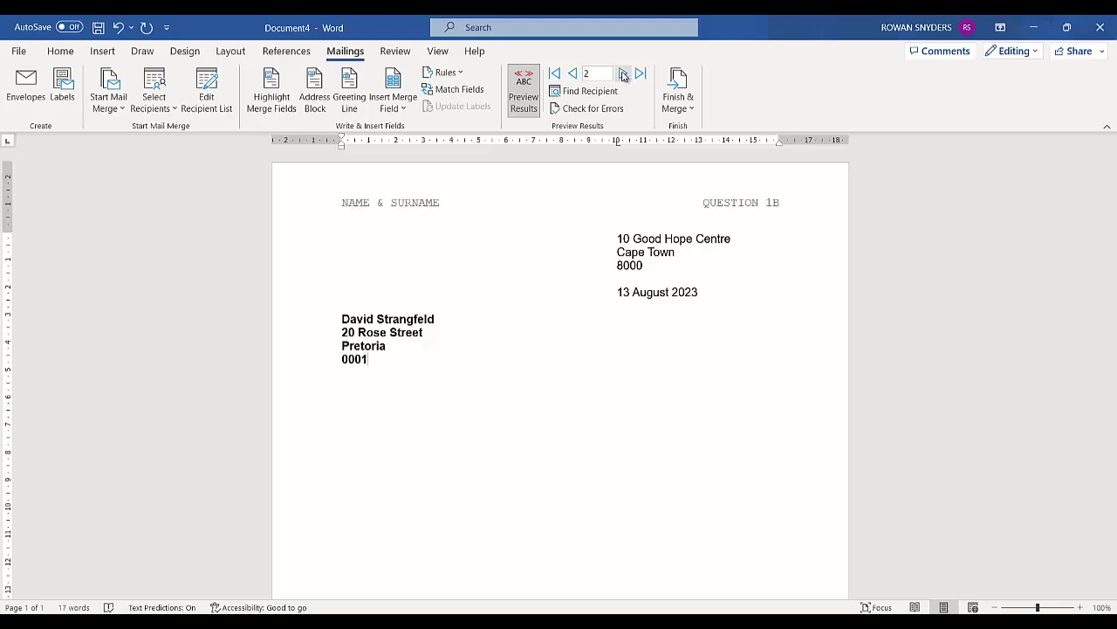
click(624, 74)
click(624, 75)
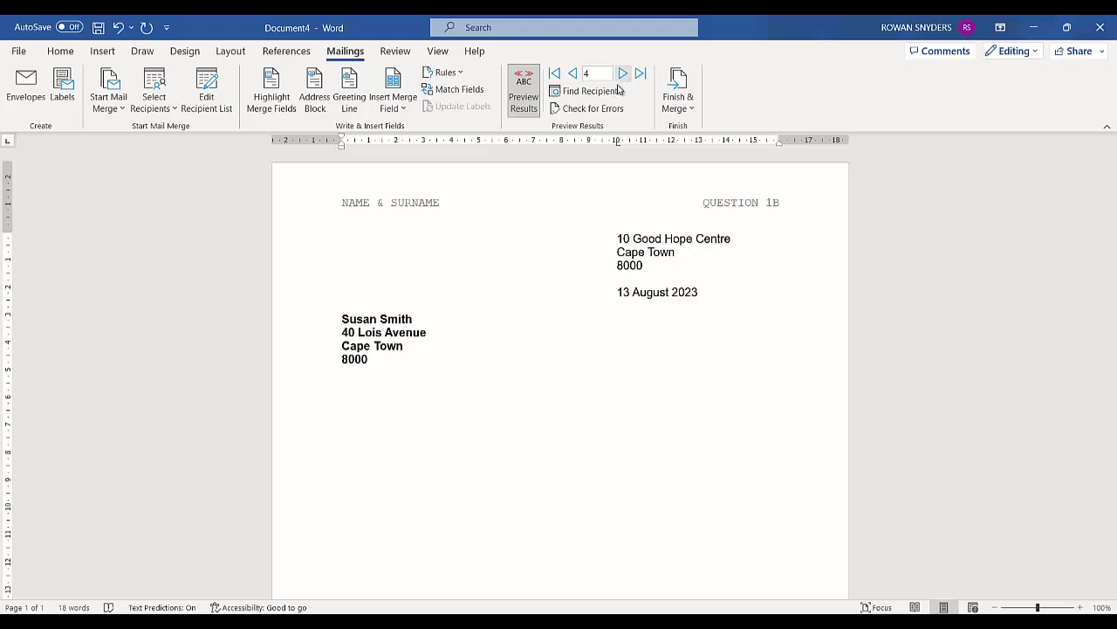
Step: Edit the header to read QUESTION 1C instead of 1B, then check the instructions PDF
double_click(777, 206)
click(793, 207)
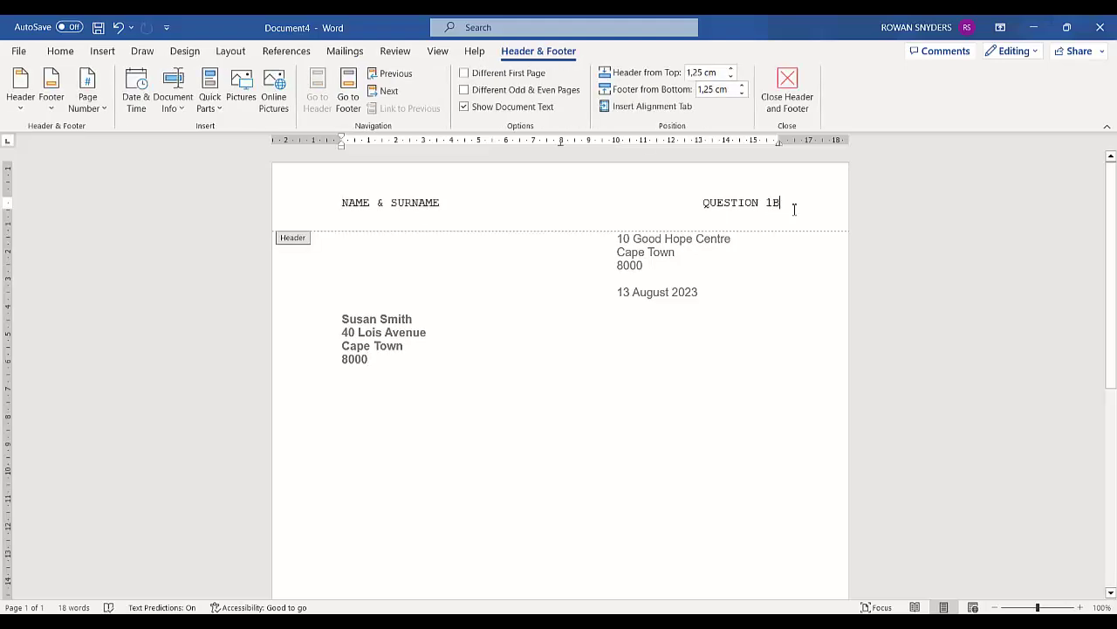
key(BackSpace)
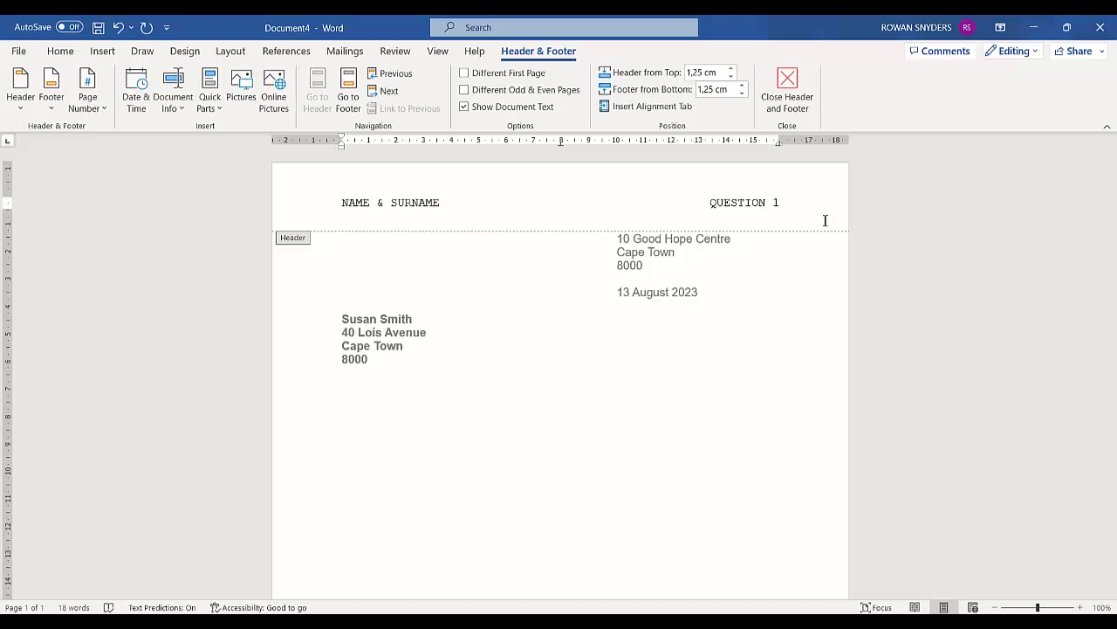
text(C)
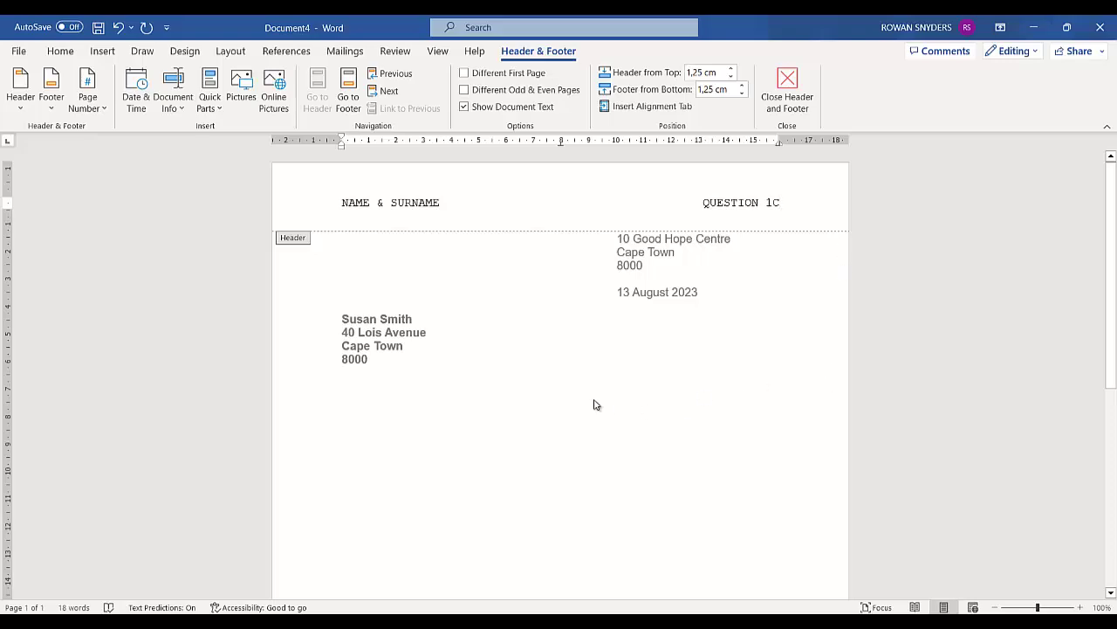
double_click(500, 358)
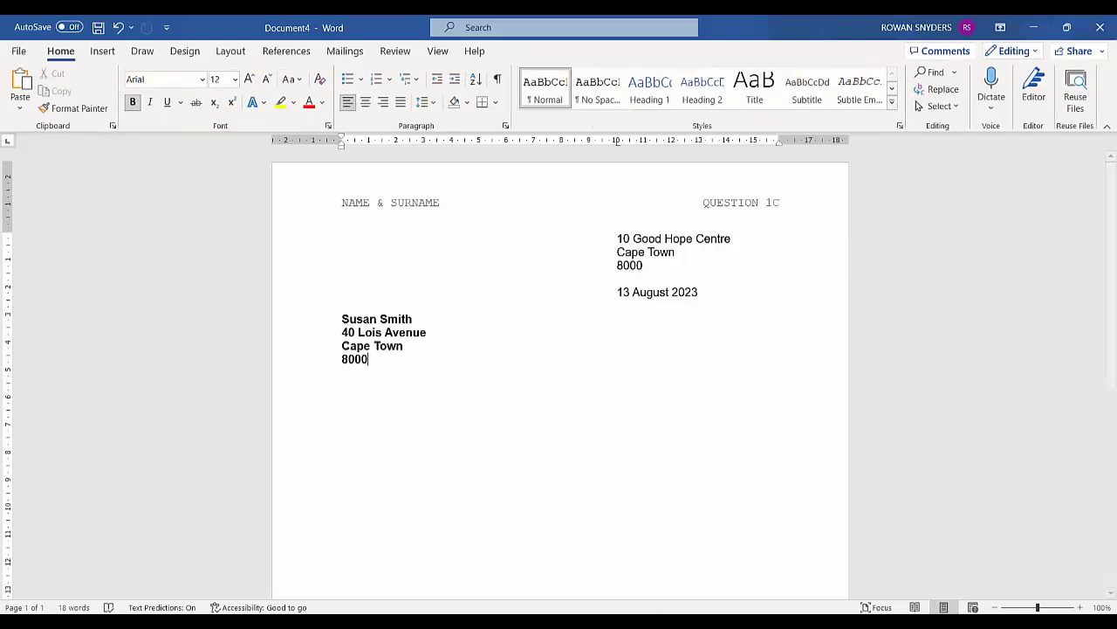
key(alt+Tab)
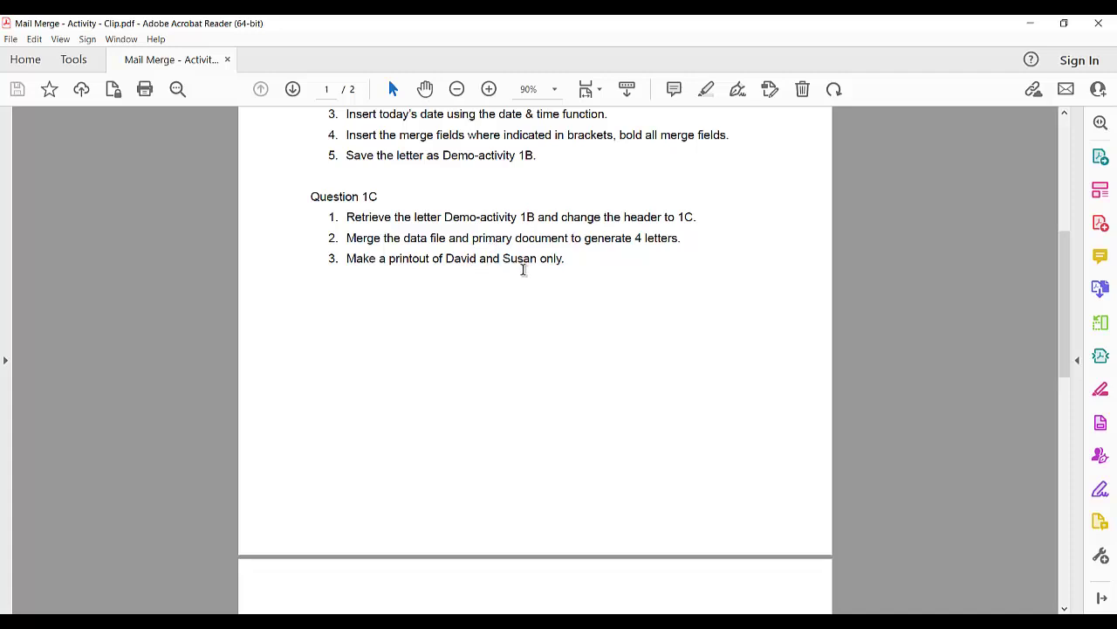
key(alt+Tab)
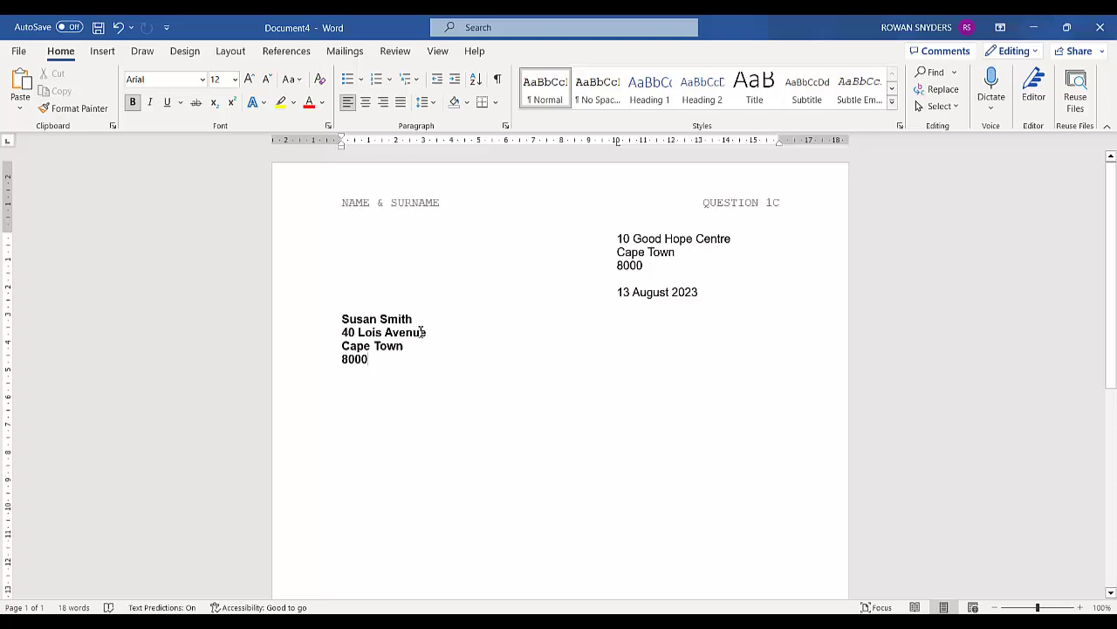
Step: Step the Mailings preview back two records to show recipient 2's letter
click(346, 52)
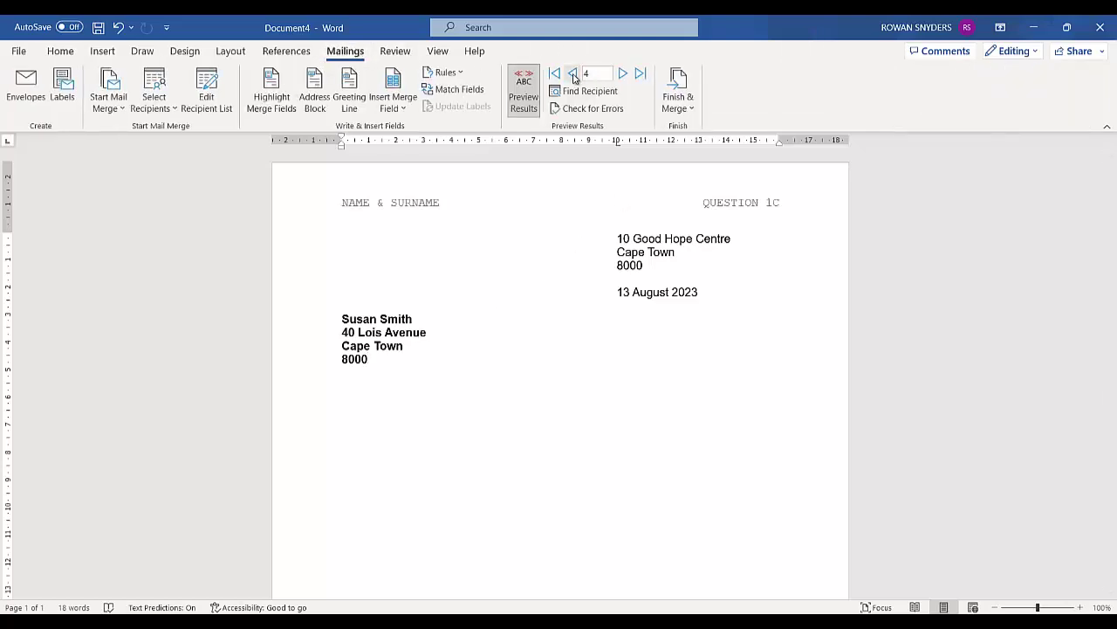
click(572, 74)
click(573, 75)
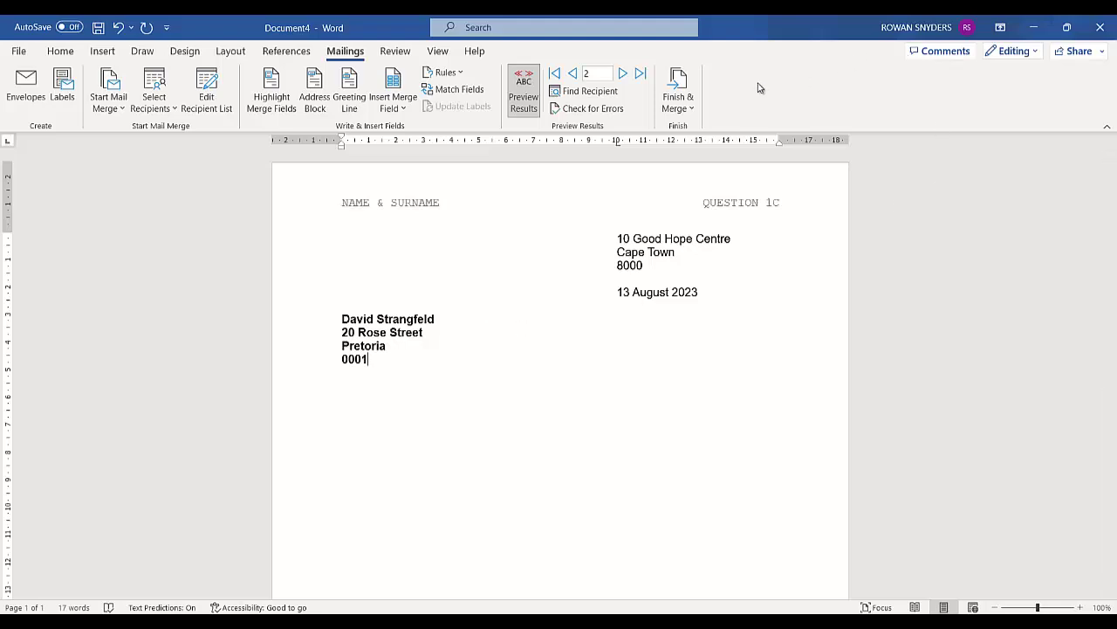
Step: Merge all records to individual documents, creating four-page Letters1, and scroll through its letters
click(686, 92)
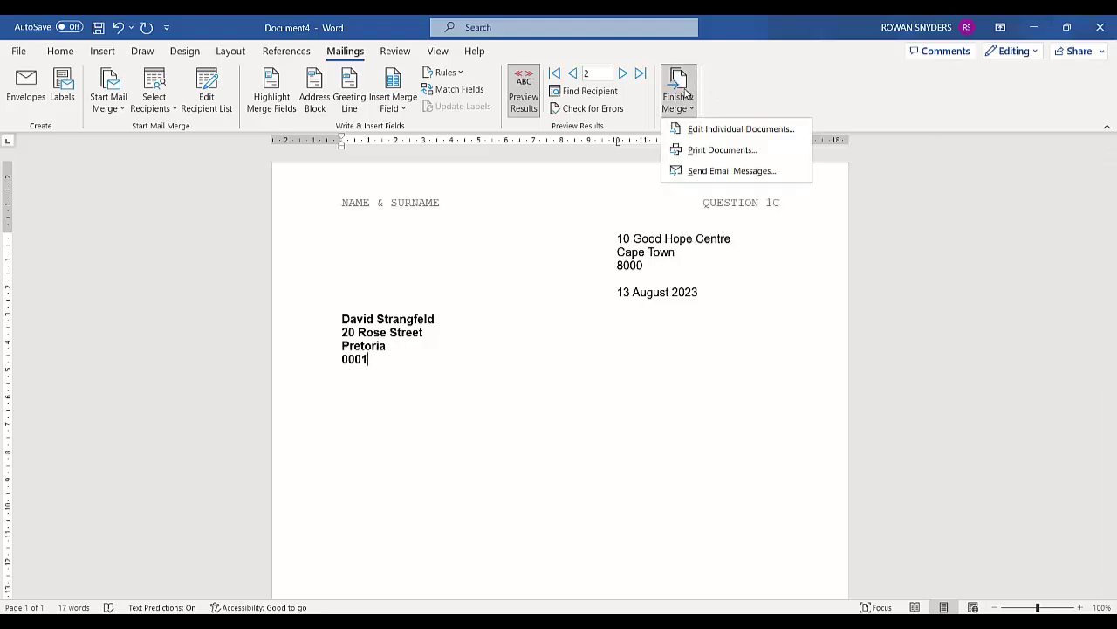
click(717, 131)
click(550, 349)
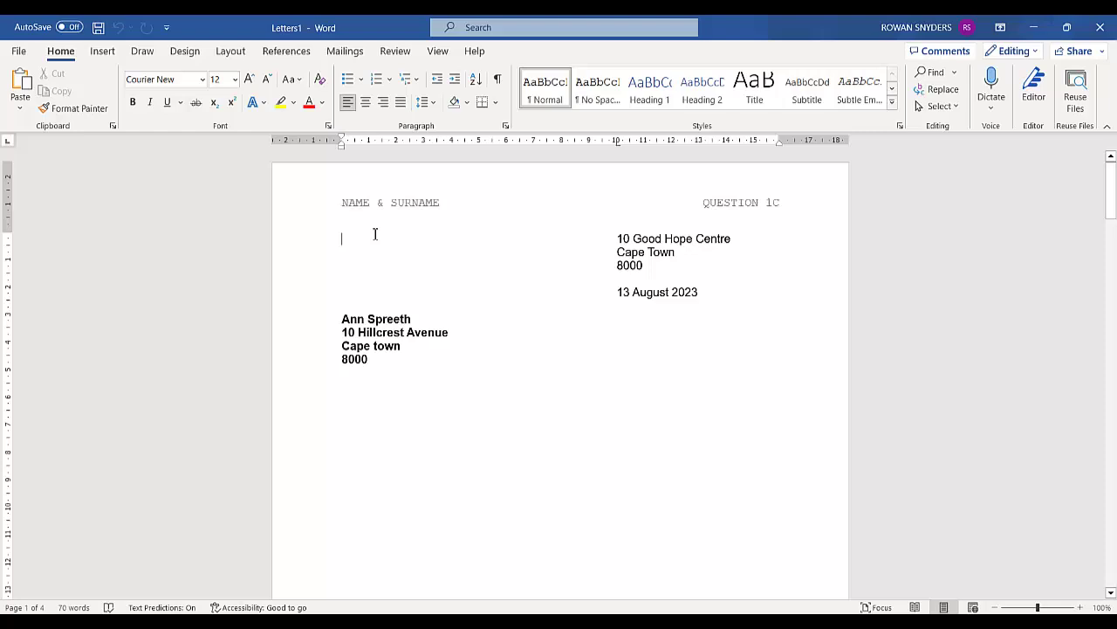
scroll(527, 308, down, 1)
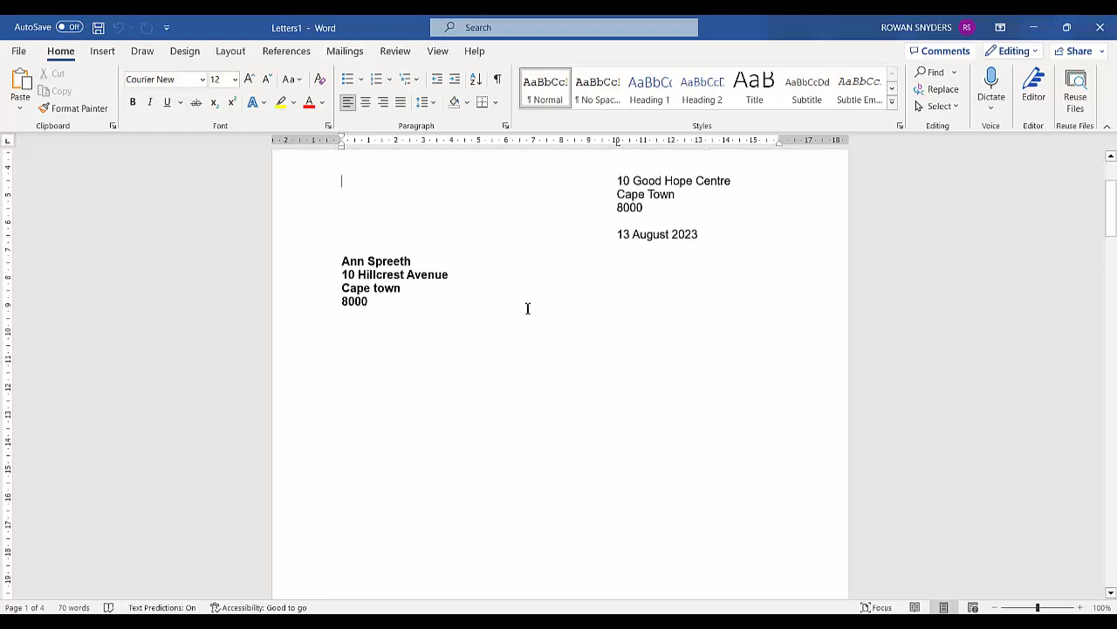
scroll(527, 308, down, 15)
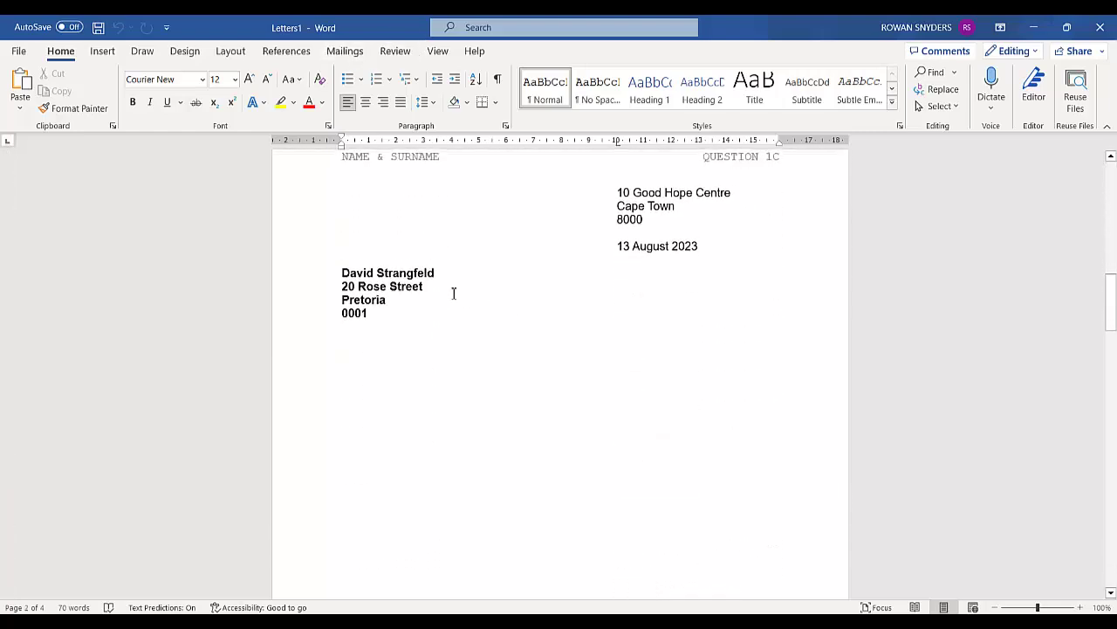
scroll(454, 297, down, 18)
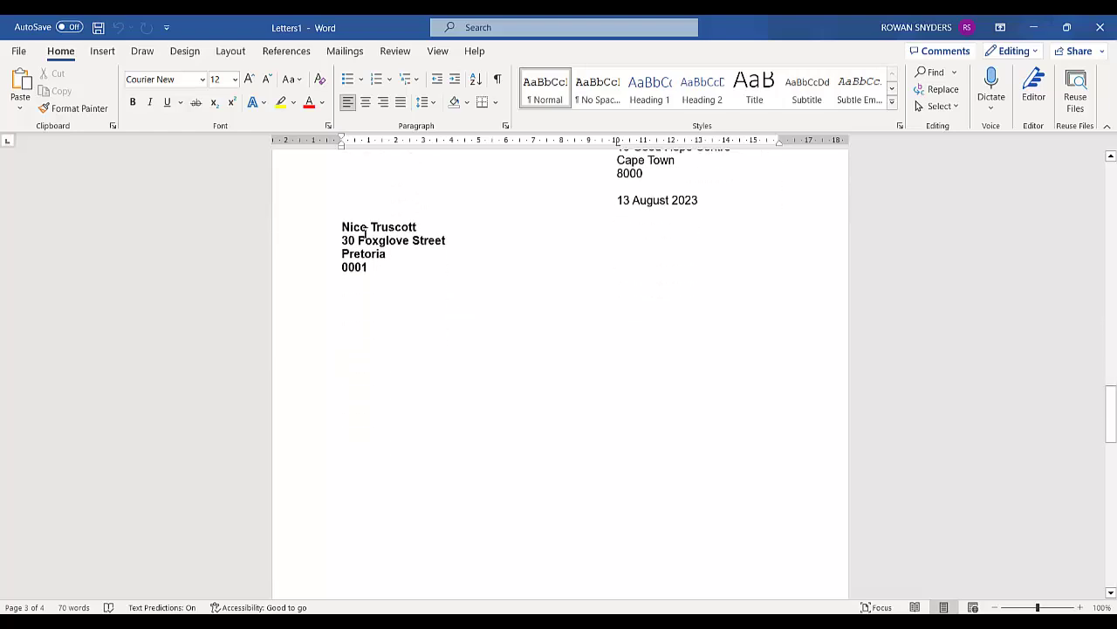
scroll(414, 276, down, 15)
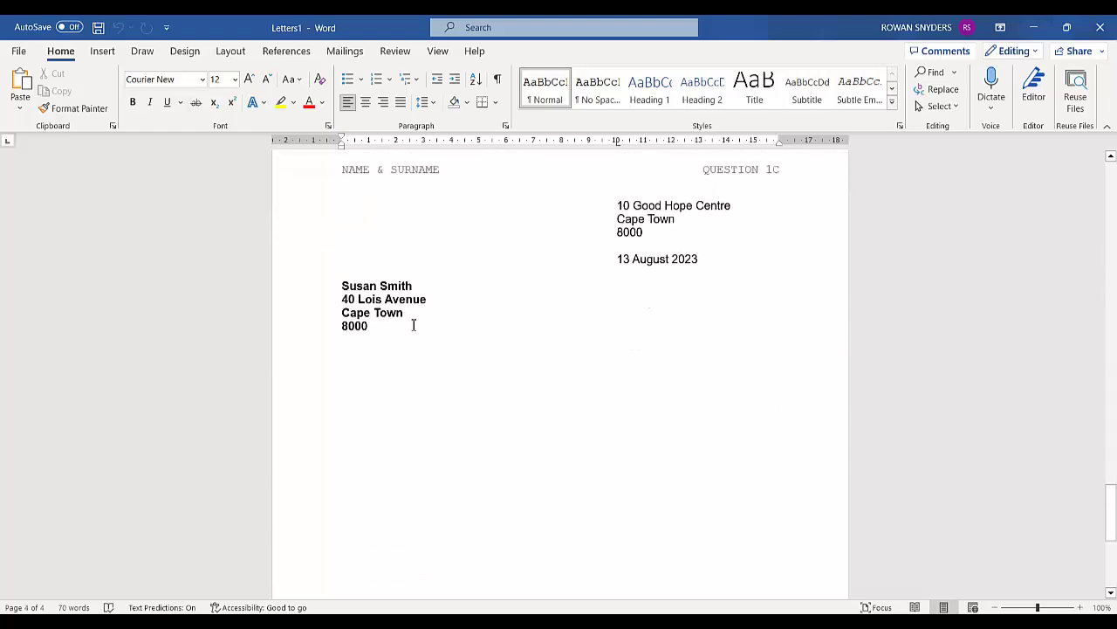